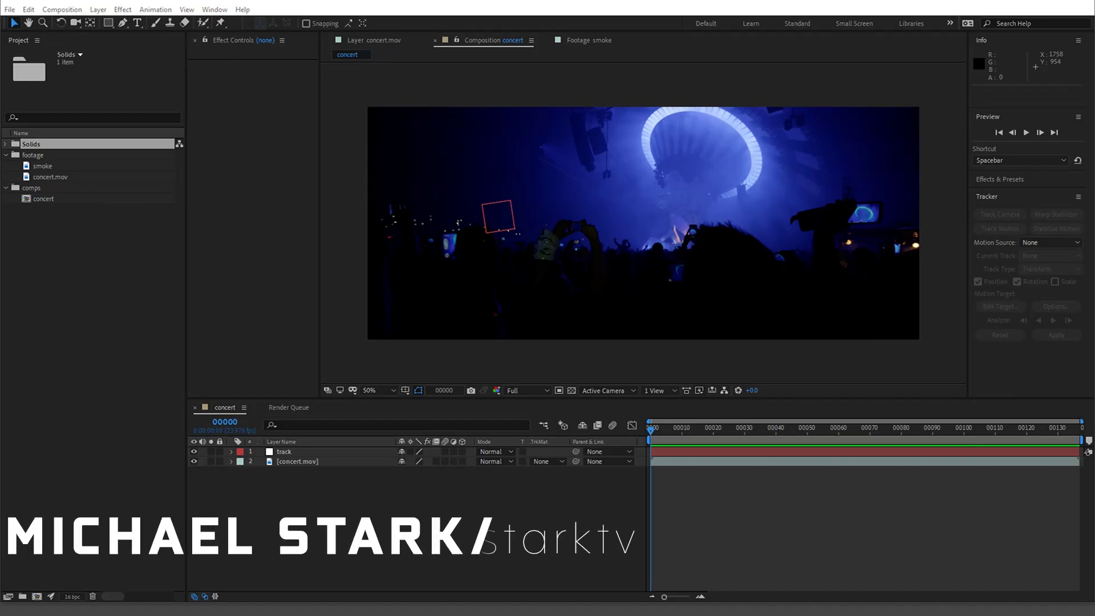
# Scrub through the concert footage to review the tracked box and mask across the clip
pyautogui.moveTo(659, 433); pyautogui.dragTo(644, 454)
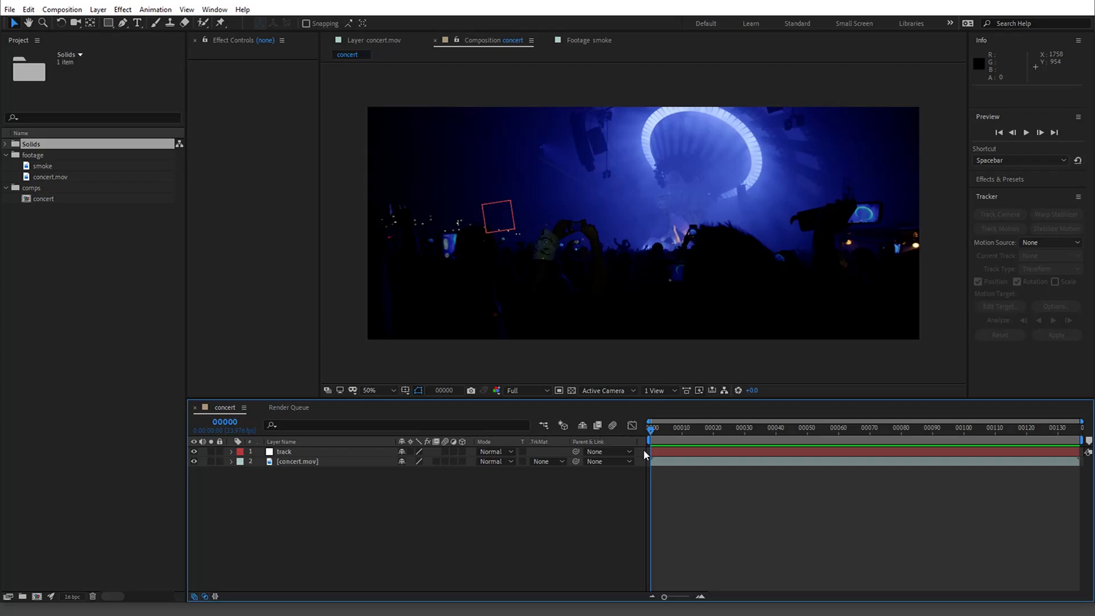
pyautogui.moveTo(651, 428)
pyautogui.mouseDown()
pyautogui.moveTo(673, 421)
pyautogui.moveTo(647, 417)
pyautogui.mouseUp()
pyautogui.moveTo(648, 418)
pyautogui.mouseDown()
pyautogui.moveTo(1042, 430)
pyautogui.moveTo(648, 408)
pyautogui.mouseUp()
pyautogui.moveTo(664, 434); pyautogui.dragTo(955, 425)
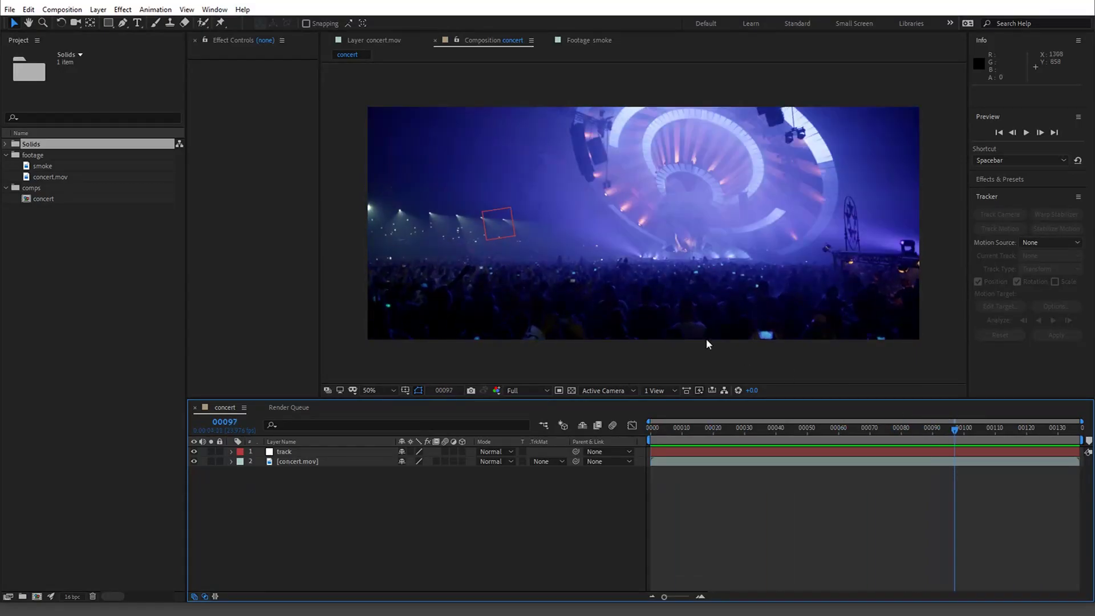
pyautogui.click(284, 451)
pyautogui.moveTo(672, 413); pyautogui.dragTo(1030, 429)
pyautogui.press('Home')
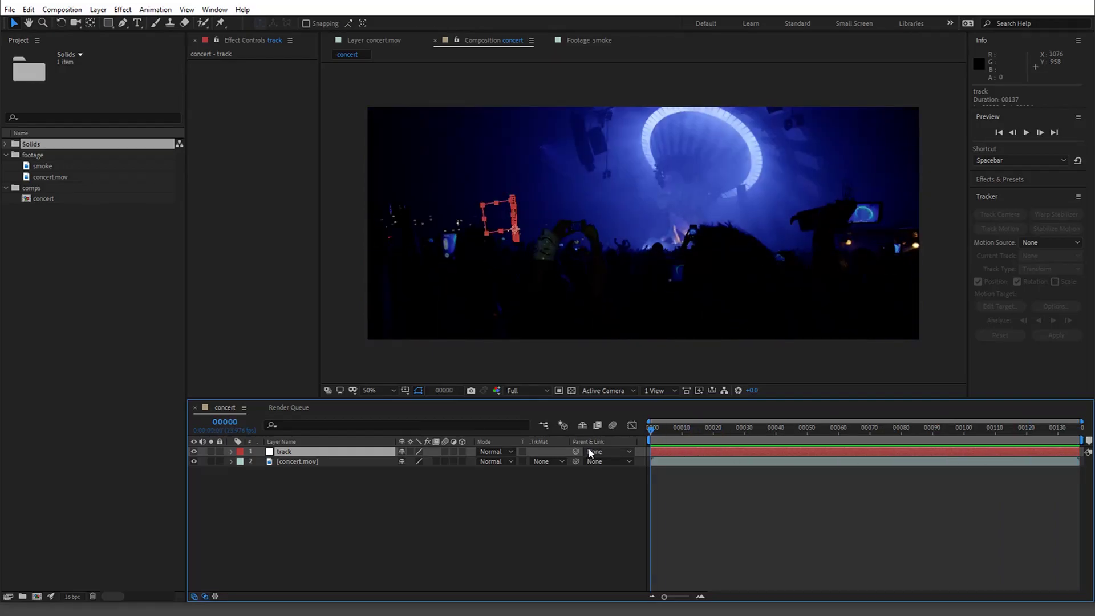
pyautogui.moveTo(677, 427); pyautogui.dragTo(739, 428)
pyautogui.press('Home')
# Add the smoke footage to the concert comp and set it to Screen blending
pyautogui.moveTo(48, 169); pyautogui.dragTo(330, 448)
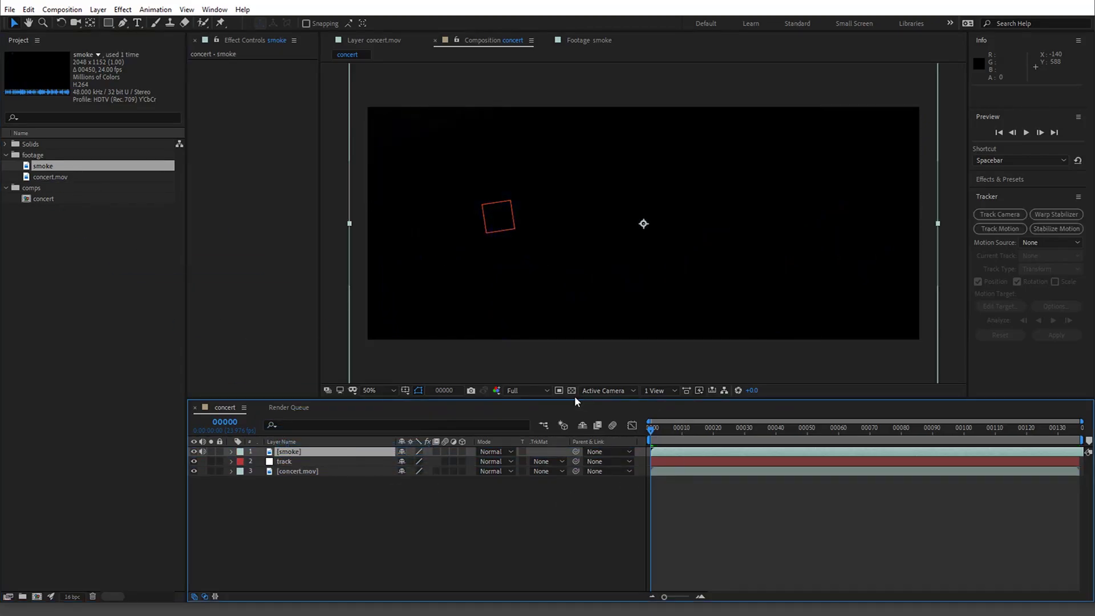
pyautogui.rightClick(321, 454)
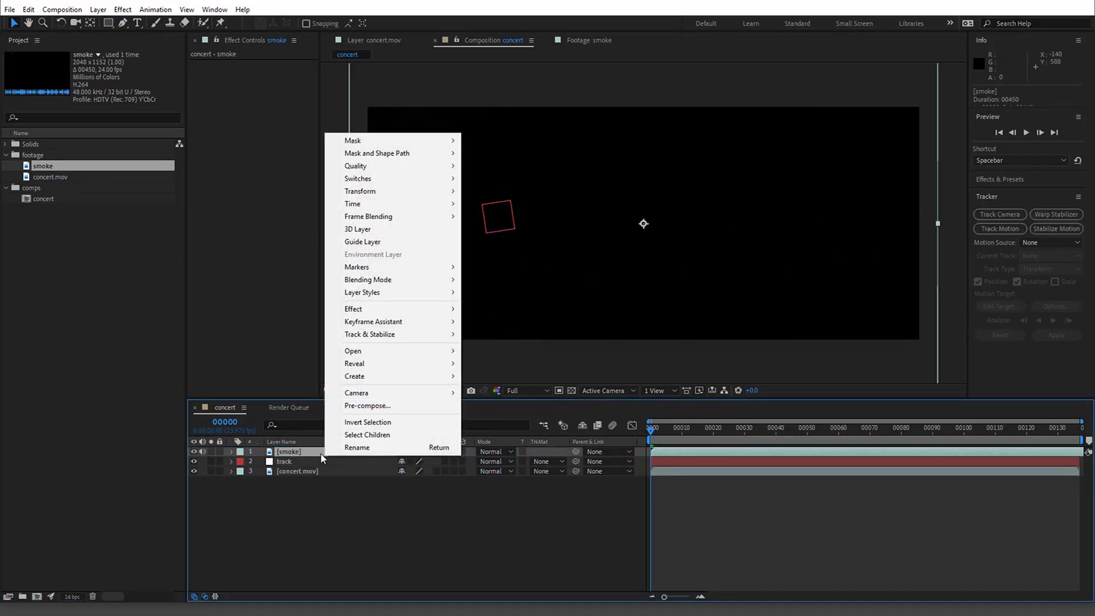
pyautogui.moveTo(437, 281)
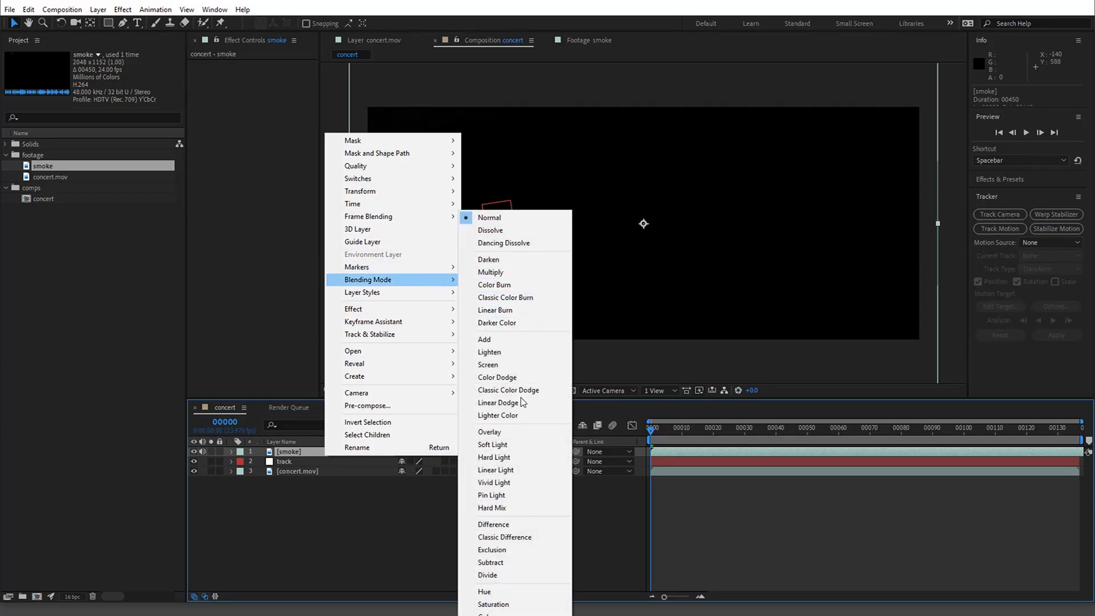
pyautogui.click(528, 365)
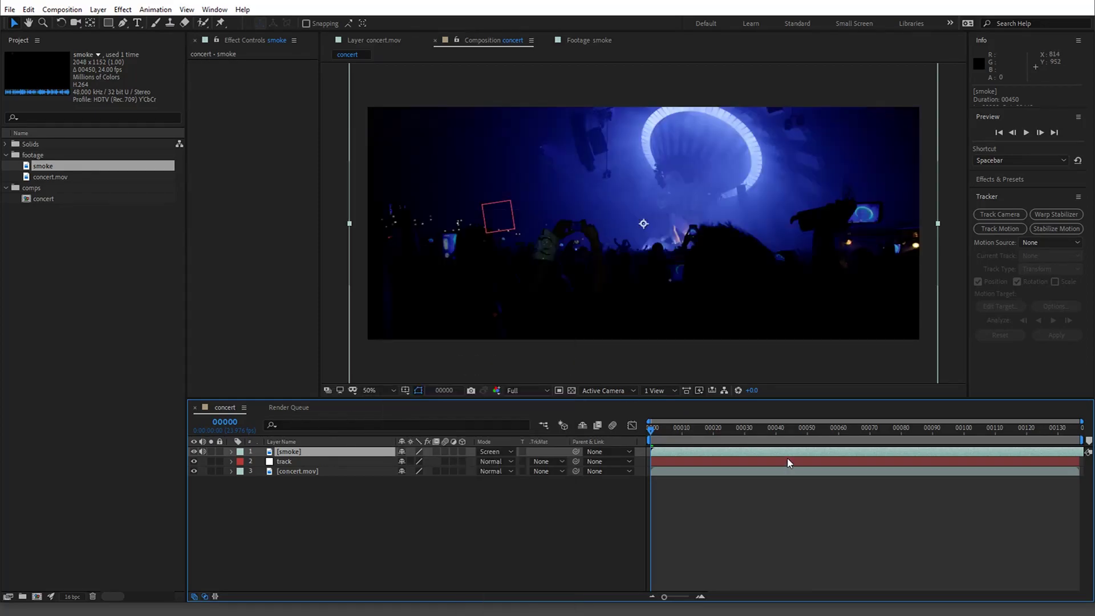
# Shift the smoke layer earlier, place it below track, and parent it to track
pyautogui.moveTo(789, 460); pyautogui.dragTo(631, 434)
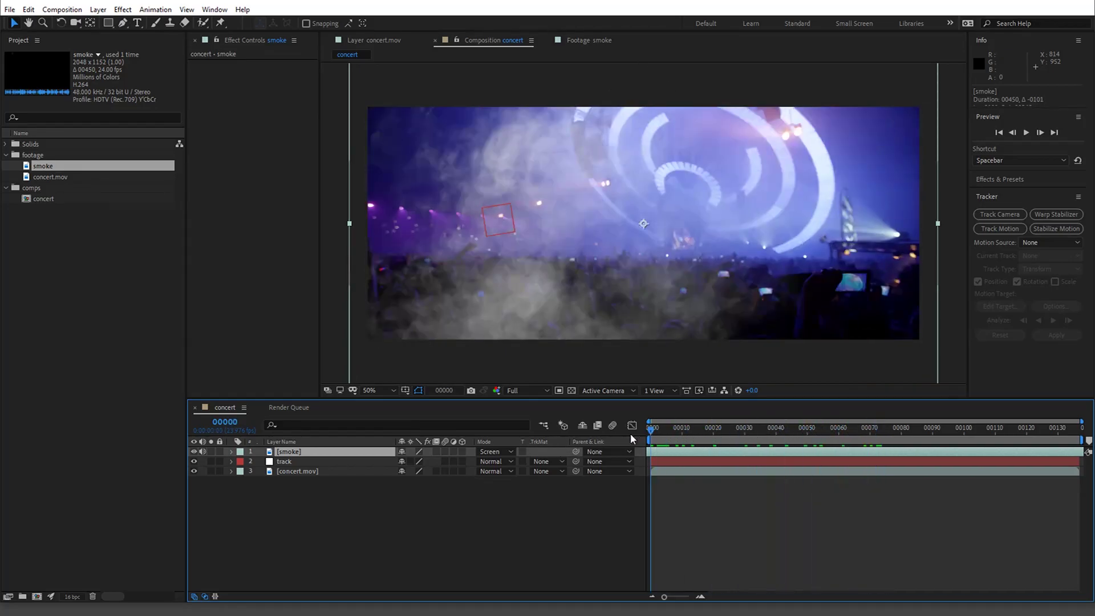
pyautogui.moveTo(575, 461); pyautogui.dragTo(350, 464)
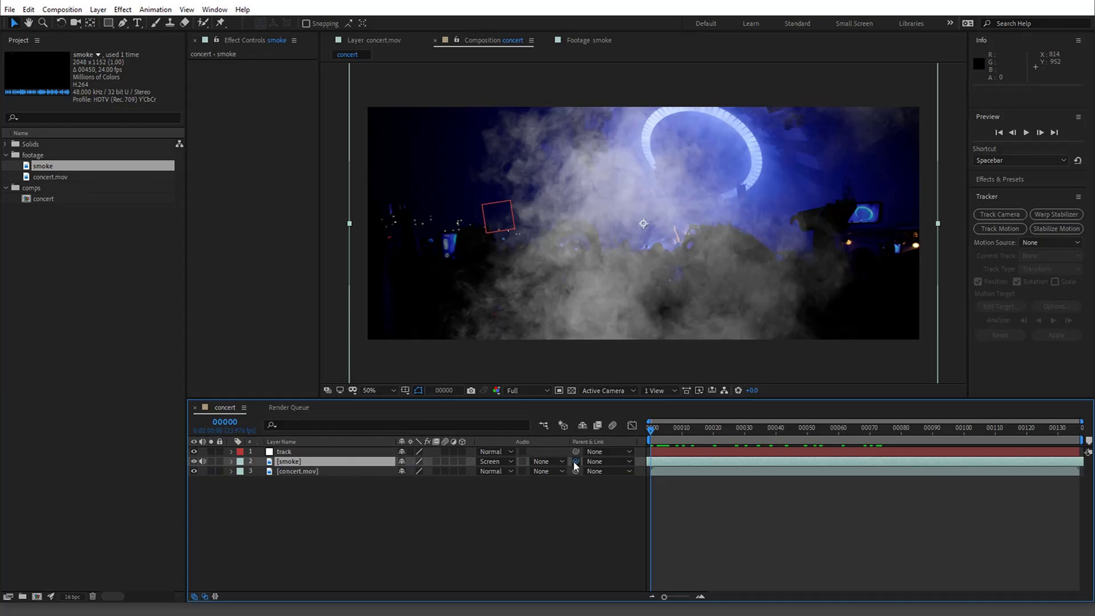
pyautogui.moveTo(576, 461); pyautogui.dragTo(302, 452)
pyautogui.moveTo(652, 432); pyautogui.dragTo(624, 446)
# Set the smoke layer's opacity to 63% and apply Hue Colorize to it
pyautogui.press('t')
pyautogui.moveTo(406, 471); pyautogui.dragTo(388, 473)
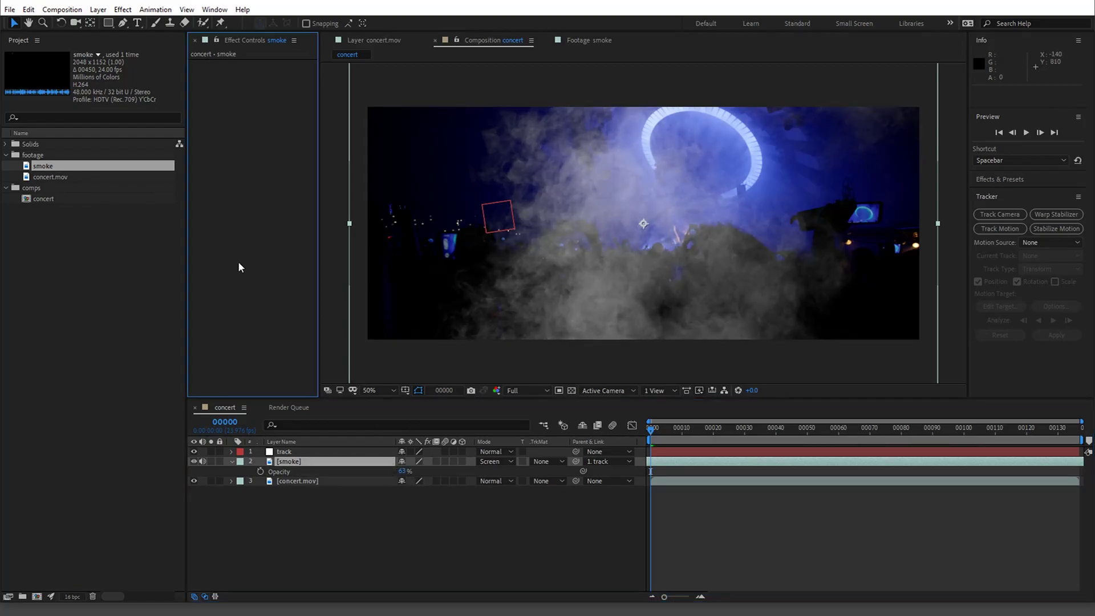
pyautogui.hotkey('ctrl', 'space')
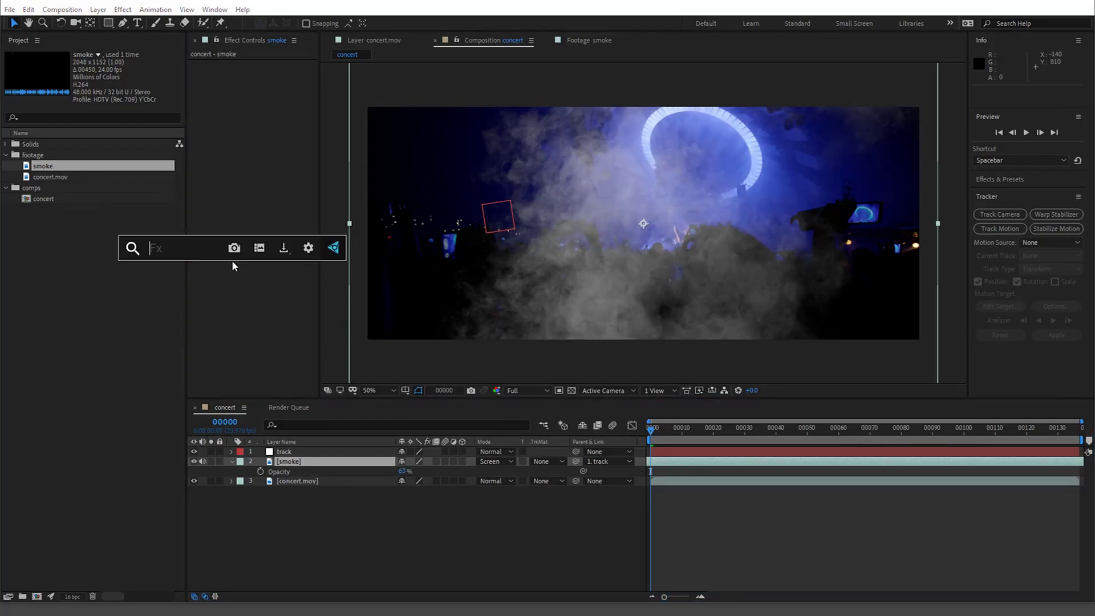
pyautogui.write('Fast')
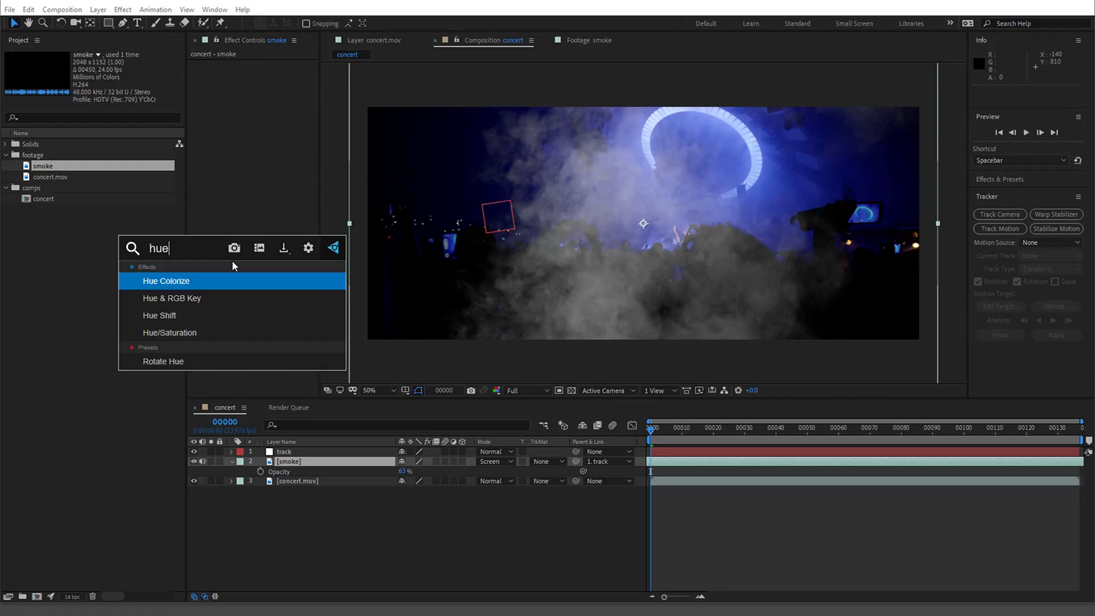
pyautogui.press('Escape')
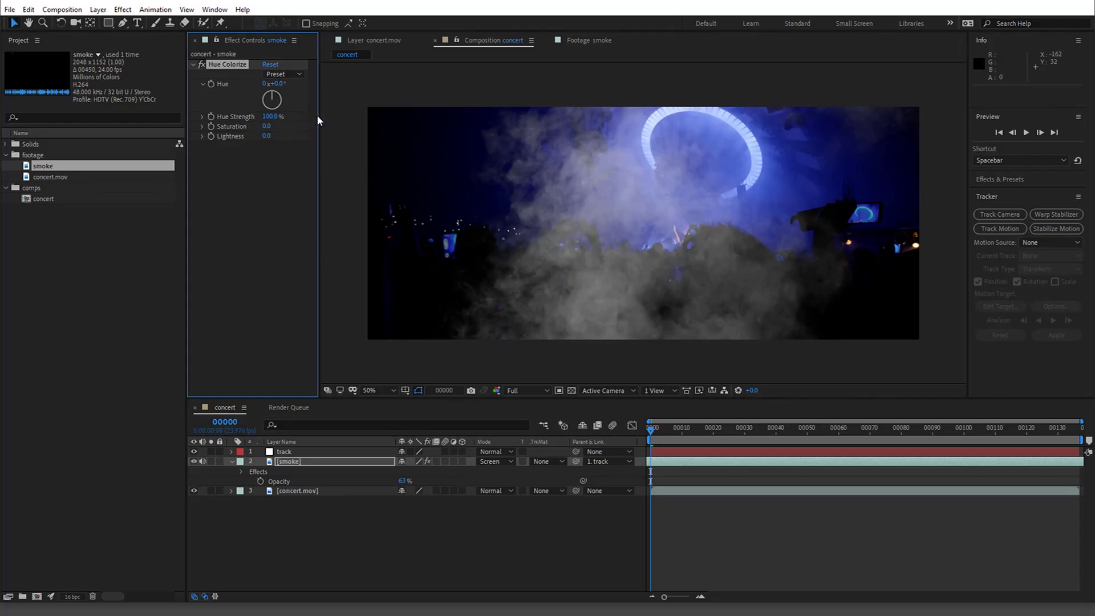
# Try the Blue Hue Colorize preset at saturation 54, then delete the effect
pyautogui.moveTo(318, 119); pyautogui.dragTo(394, 118)
pyautogui.click(355, 75)
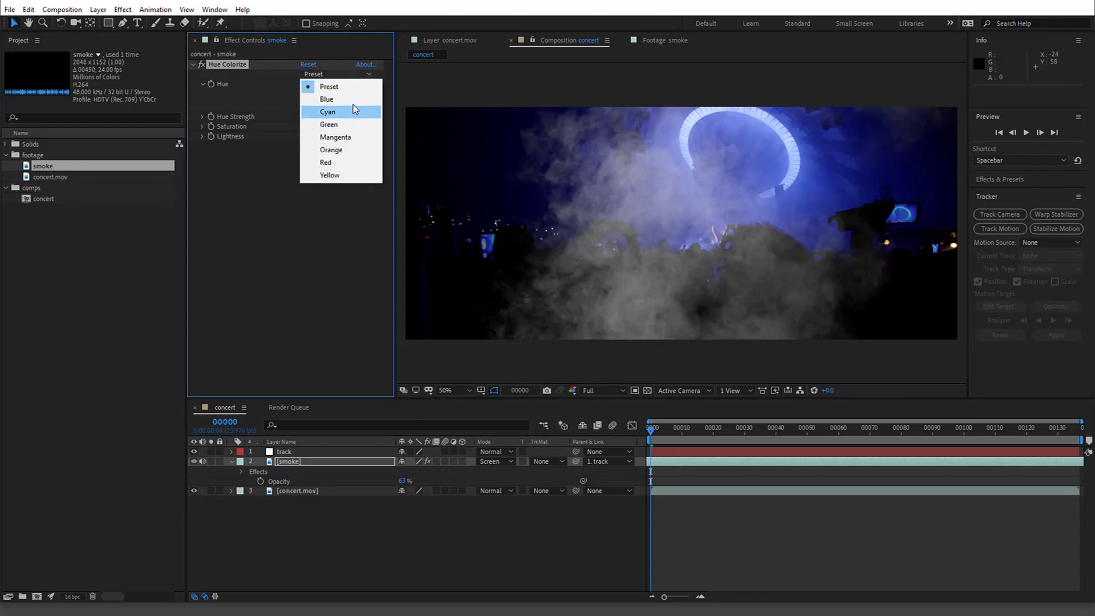
pyautogui.click(354, 100)
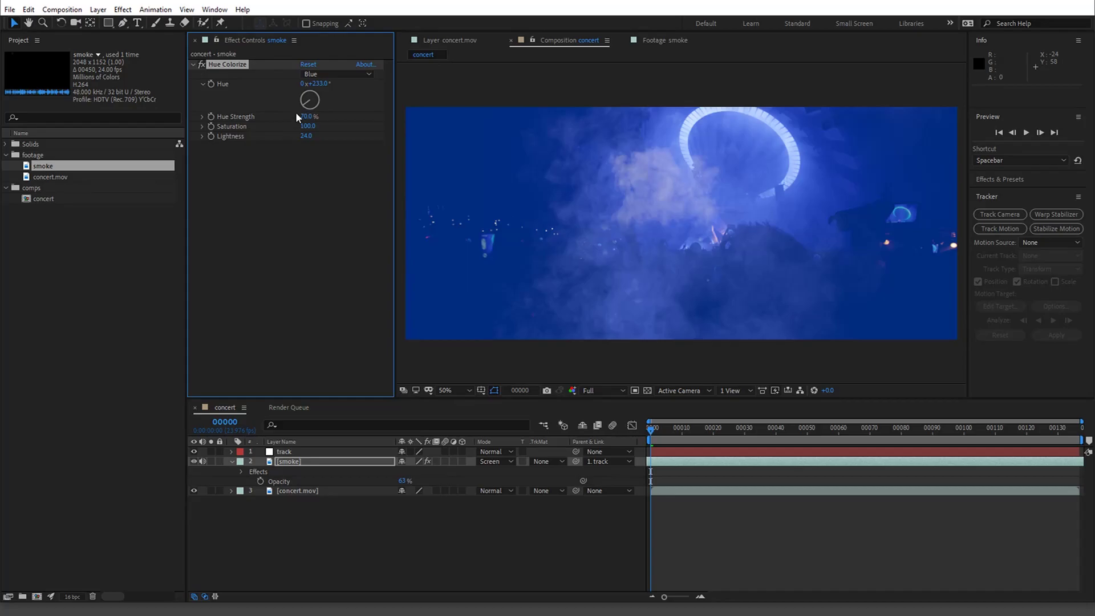
pyautogui.moveTo(306, 126)
pyautogui.mouseDown()
pyautogui.moveTo(297, 126)
pyautogui.moveTo(329, 126)
pyautogui.mouseUp()
pyautogui.press('Delete')
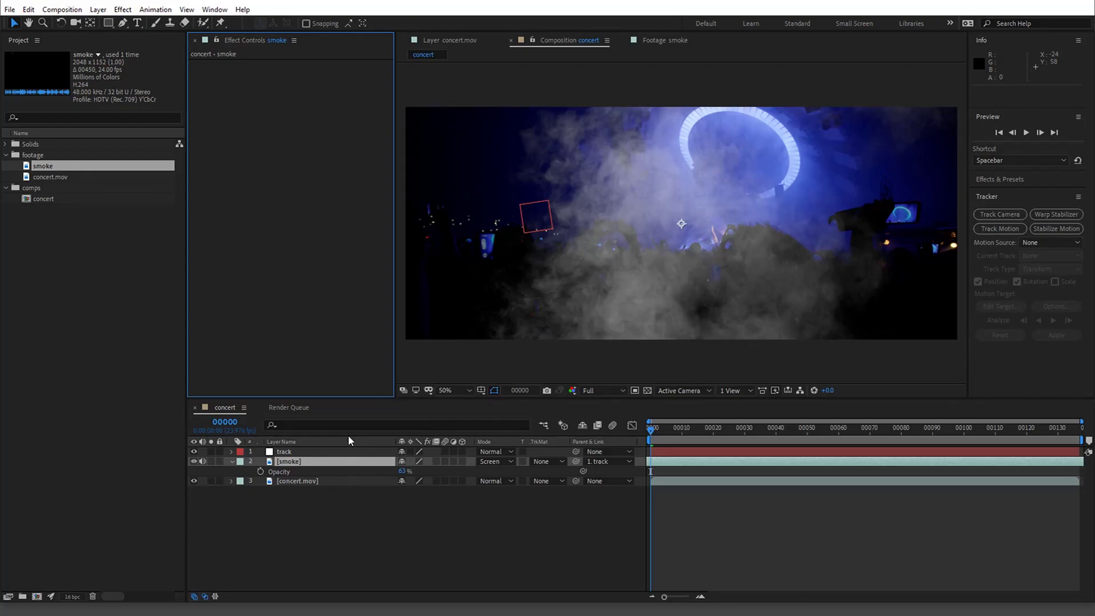
# Duplicate concert.mov, pre-compose it with track and smoke as 'smoke', and open that comp
pyautogui.click(351, 481)
pyautogui.hotkey('ctrl', 'd')
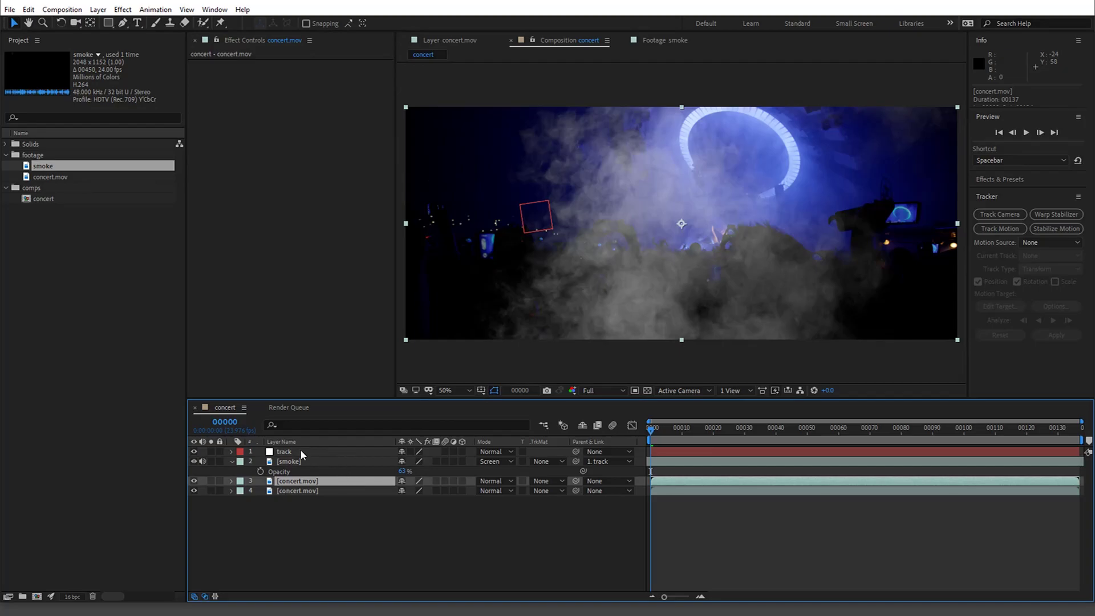
pyautogui.keyDown('shift'); pyautogui.click(299, 450); pyautogui.keyUp('shift')
pyautogui.click(98, 9)
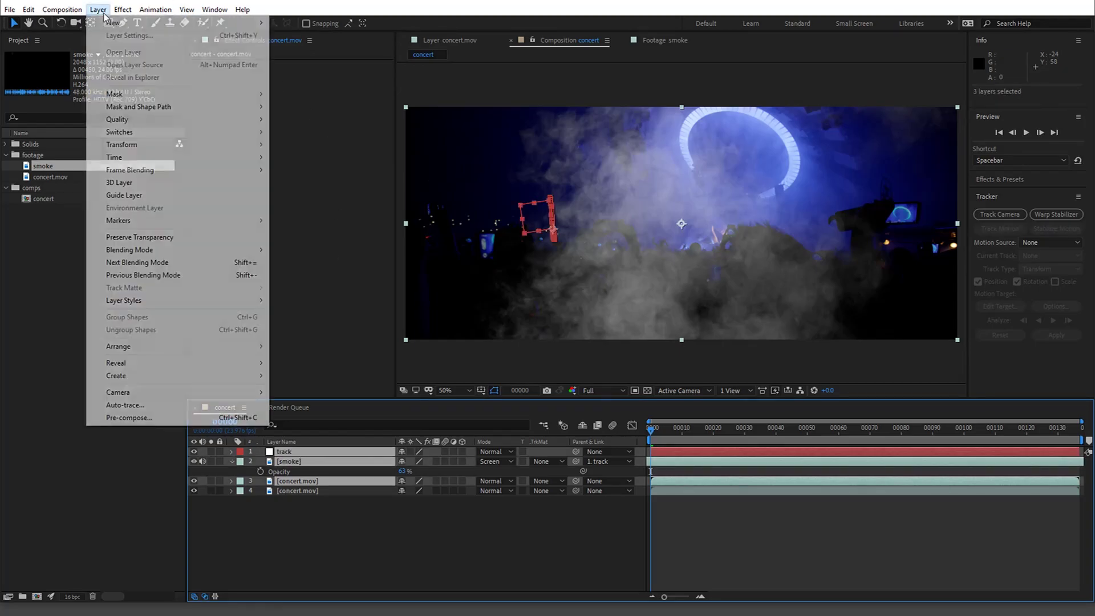
pyautogui.click(167, 418)
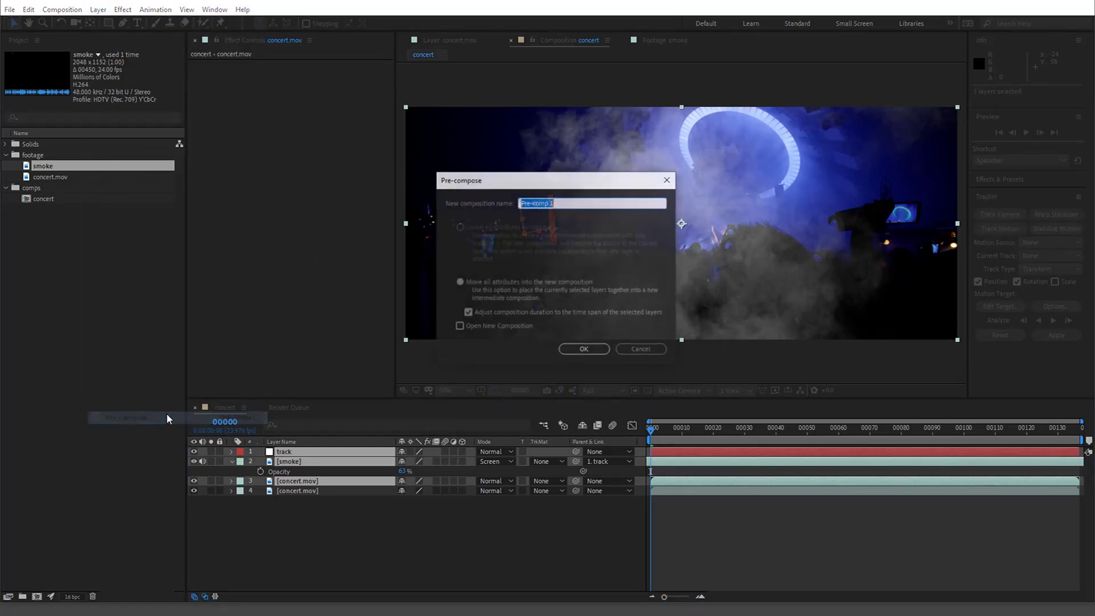
pyautogui.write('smoke')
pyautogui.press('Return')
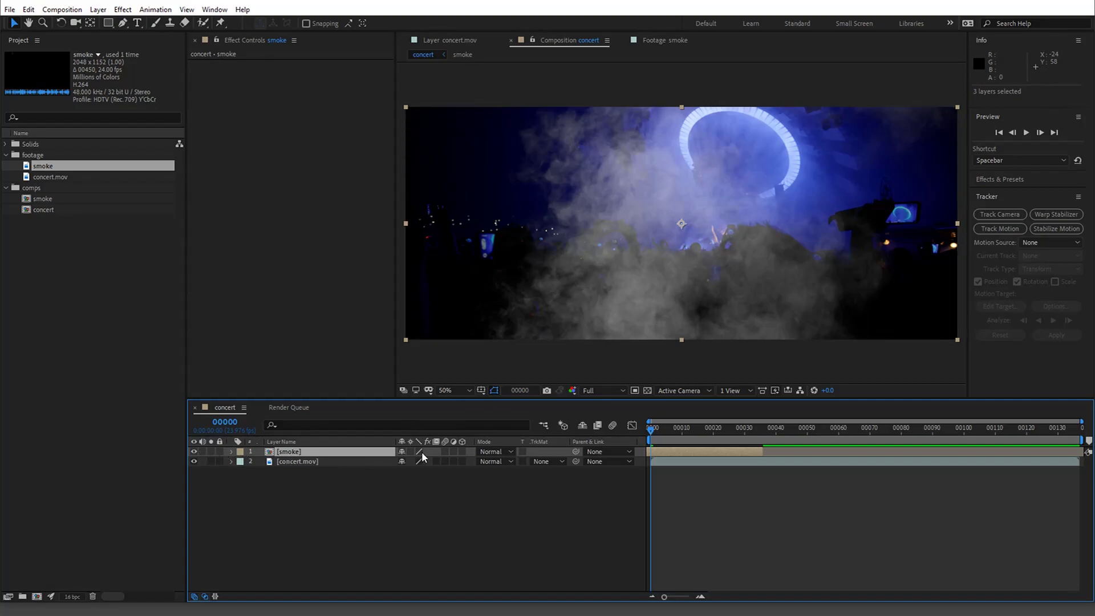
pyautogui.doubleClick(346, 452)
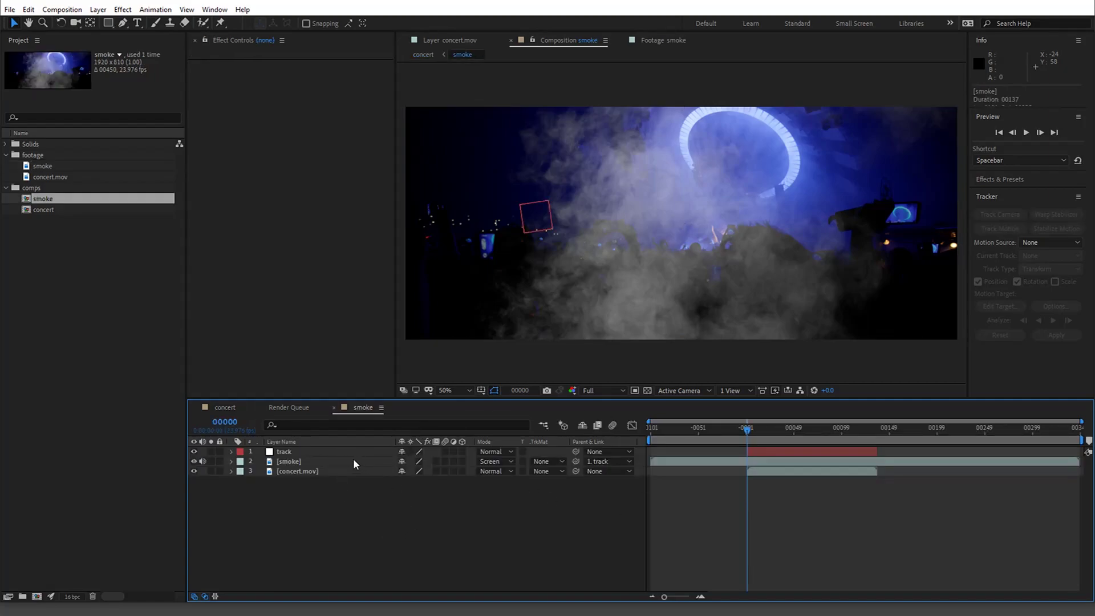
# Turn on motion blur for the smoke layer inside the smoke pre-comp
pyautogui.click(320, 462)
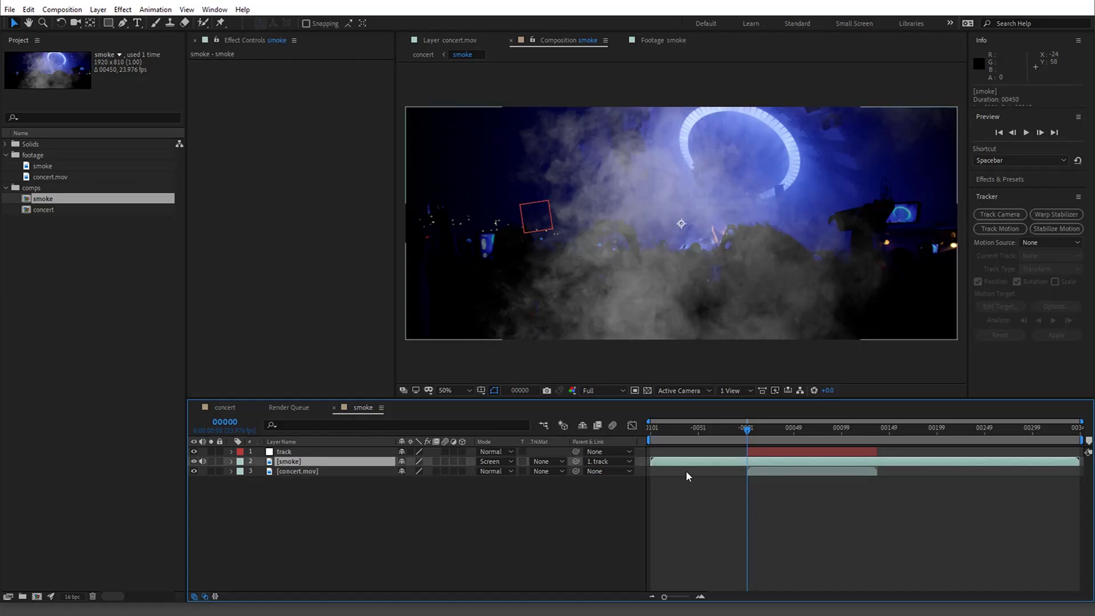
pyautogui.click(446, 462)
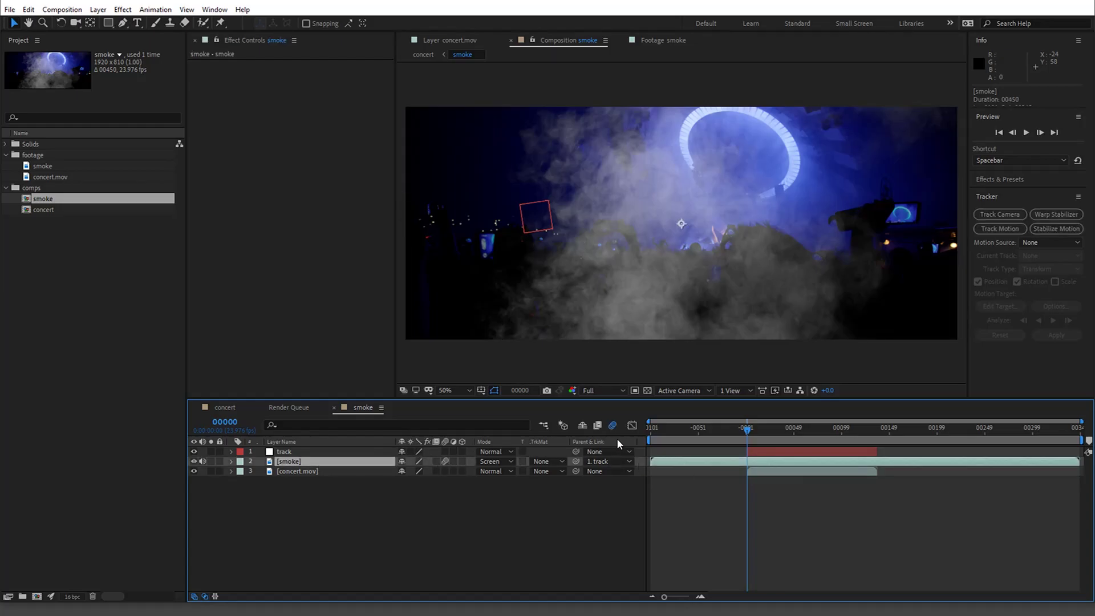
pyautogui.moveTo(768, 429)
pyautogui.mouseDown()
pyautogui.moveTo(833, 429)
pyautogui.moveTo(759, 422)
pyautogui.mouseUp()
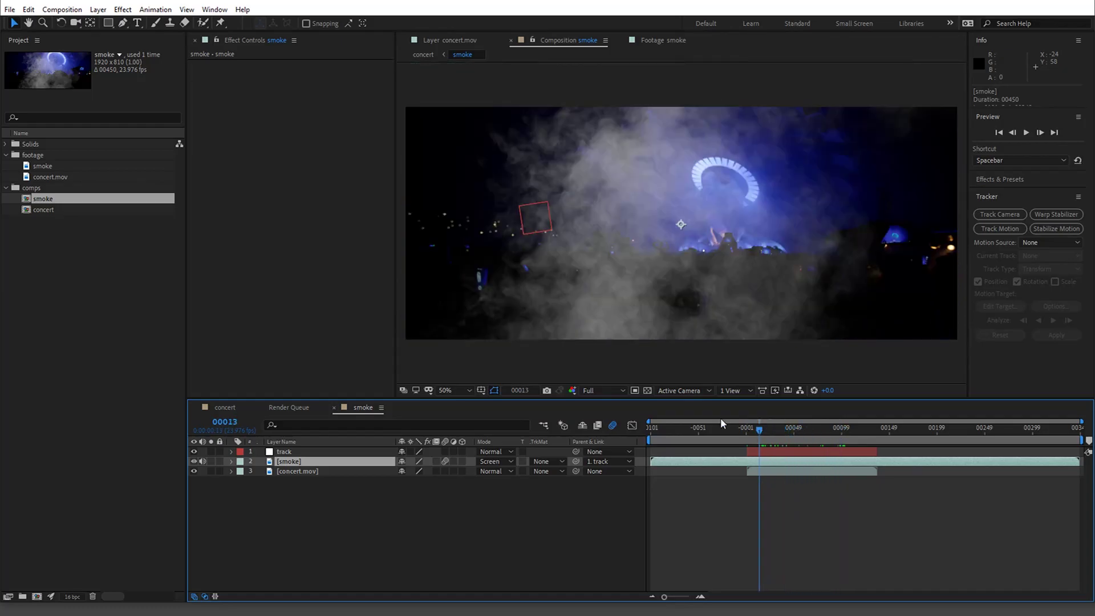
# Hide the smoke and track layers and set concert.mov's track matte to Luma from smoke
pyautogui.click(194, 461)
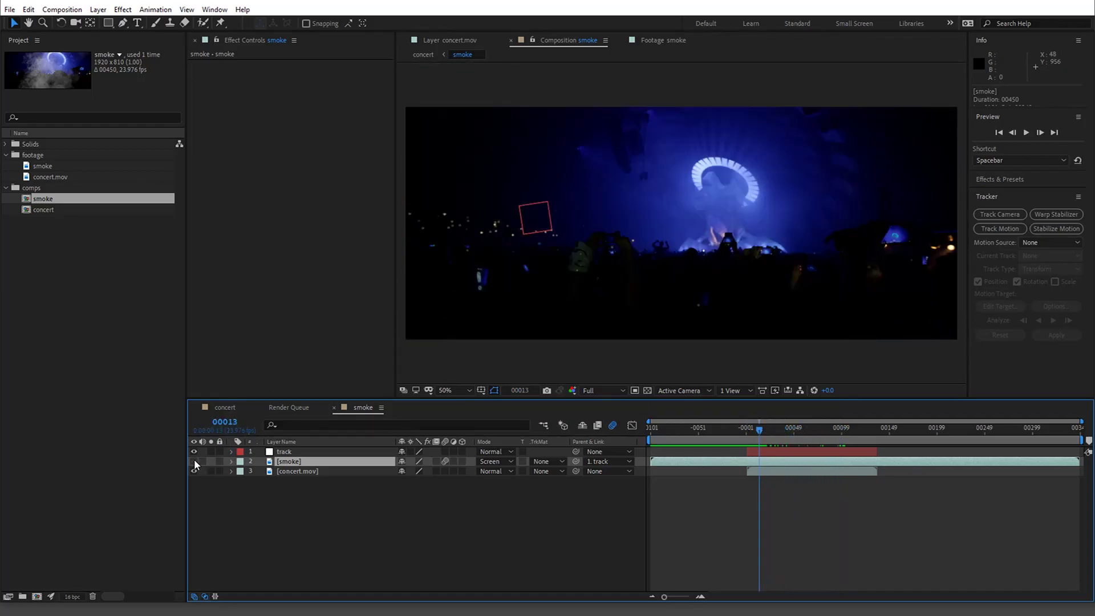
pyautogui.click(194, 451)
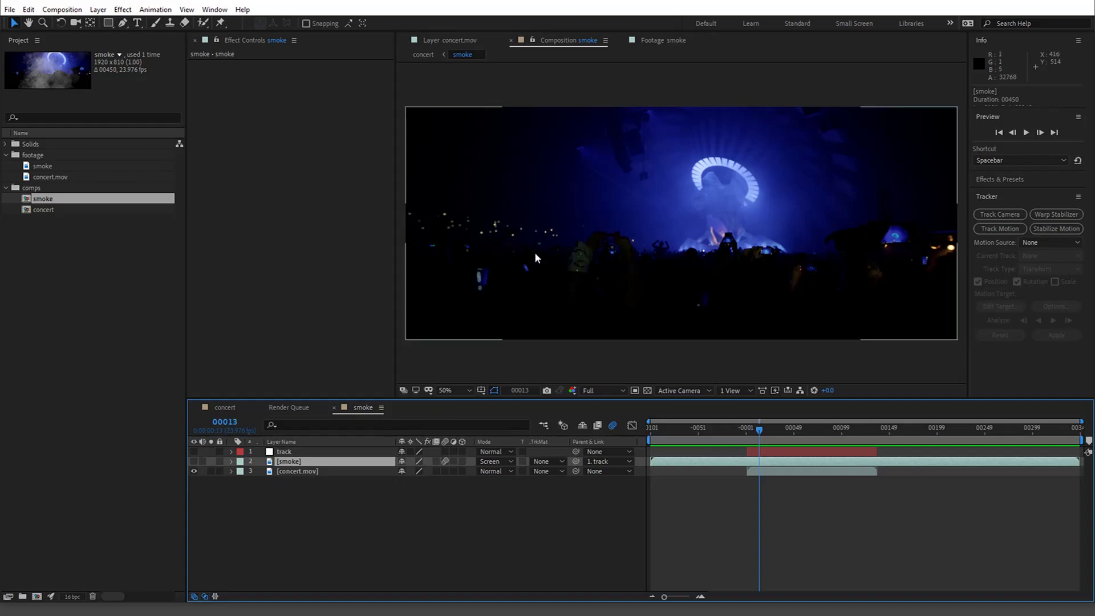
pyautogui.click(359, 472)
pyautogui.click(548, 471)
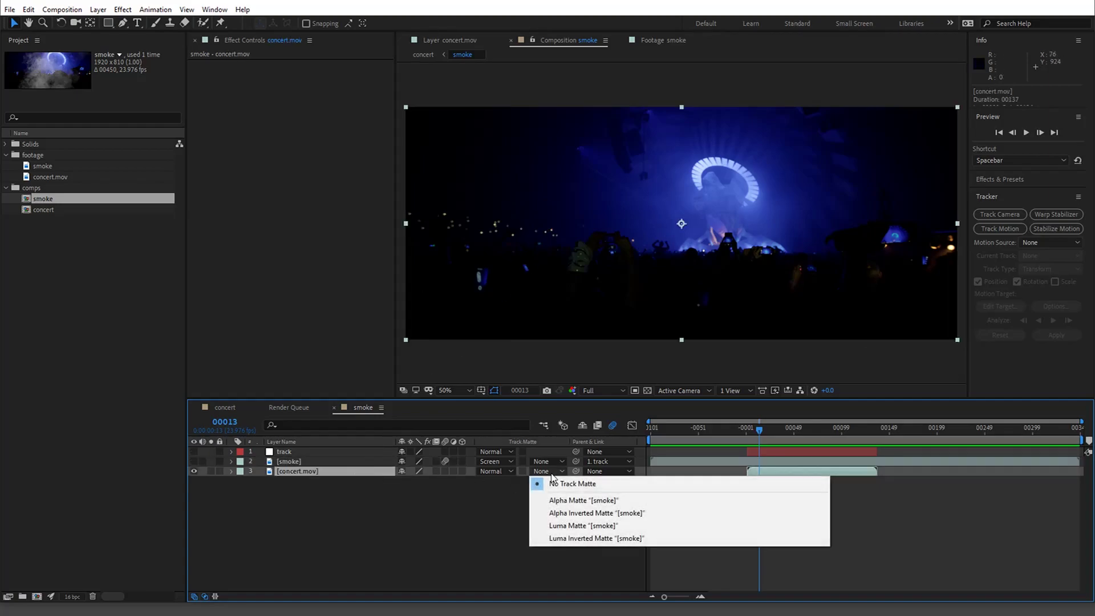
pyautogui.click(575, 525)
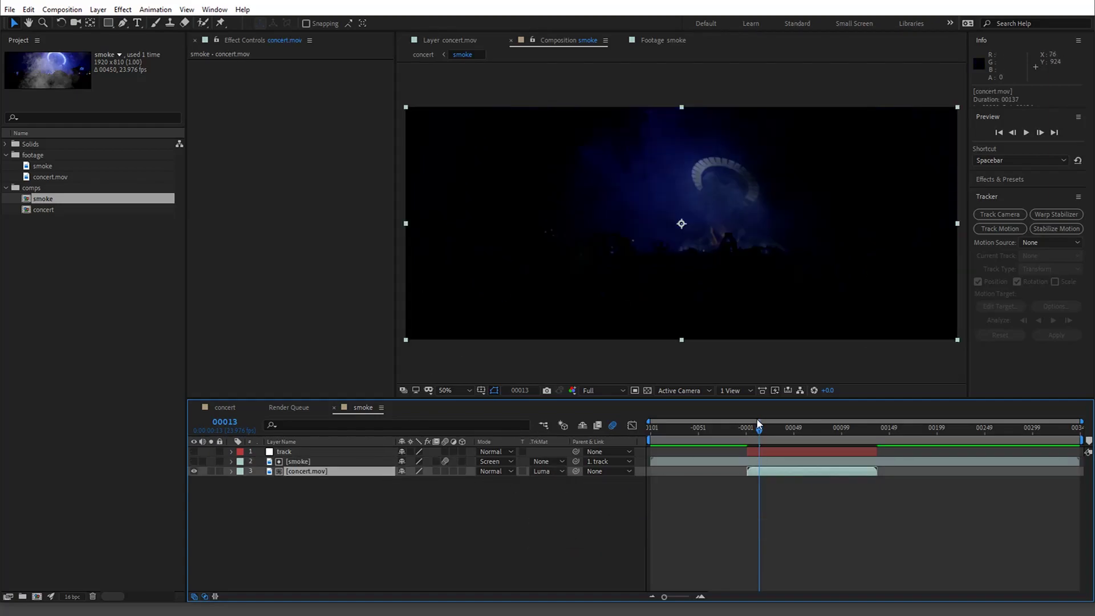
pyautogui.moveTo(759, 425); pyautogui.dragTo(813, 436)
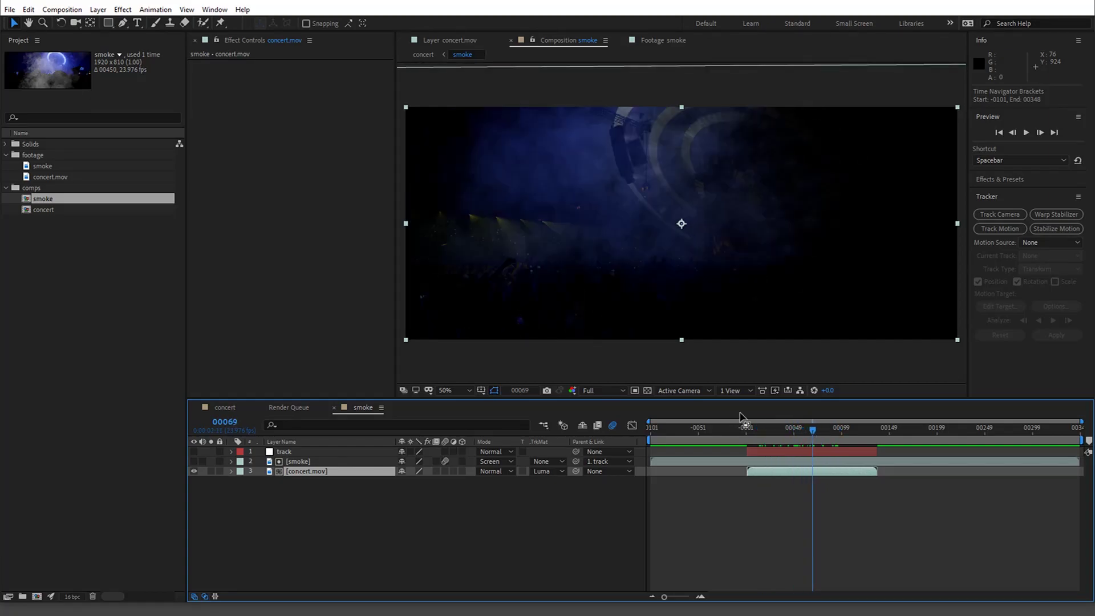
# In the concert comp, extend the smoke layer to the timeline's end, then return to the smoke comp
pyautogui.click(224, 408)
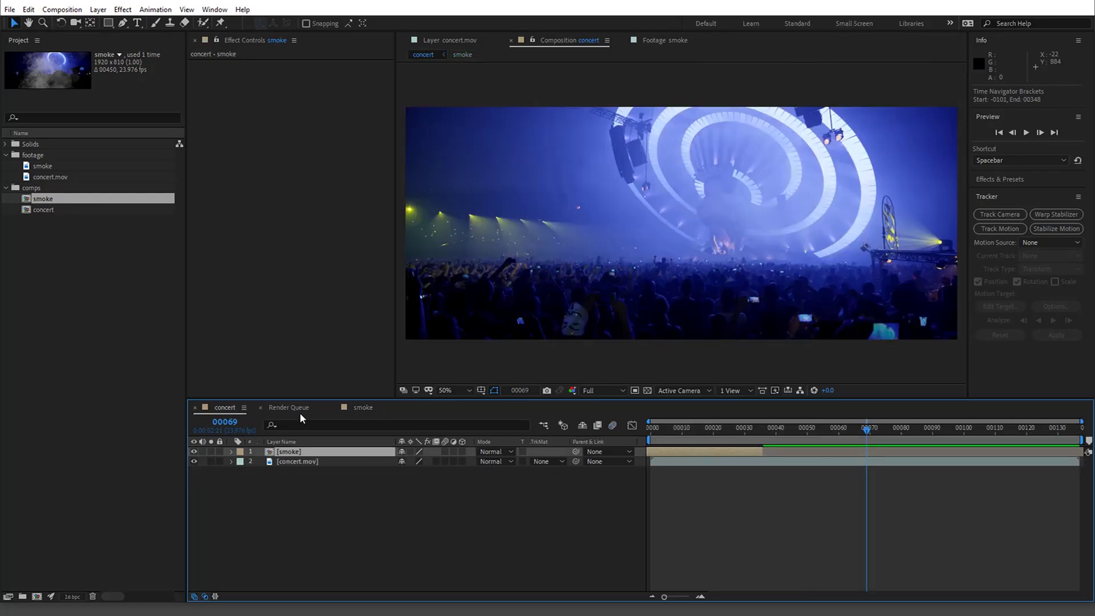
pyautogui.click(193, 461)
pyautogui.click(194, 461)
pyautogui.moveTo(762, 451); pyautogui.dragTo(948, 451)
pyautogui.moveTo(1088, 451); pyautogui.dragTo(1088, 452)
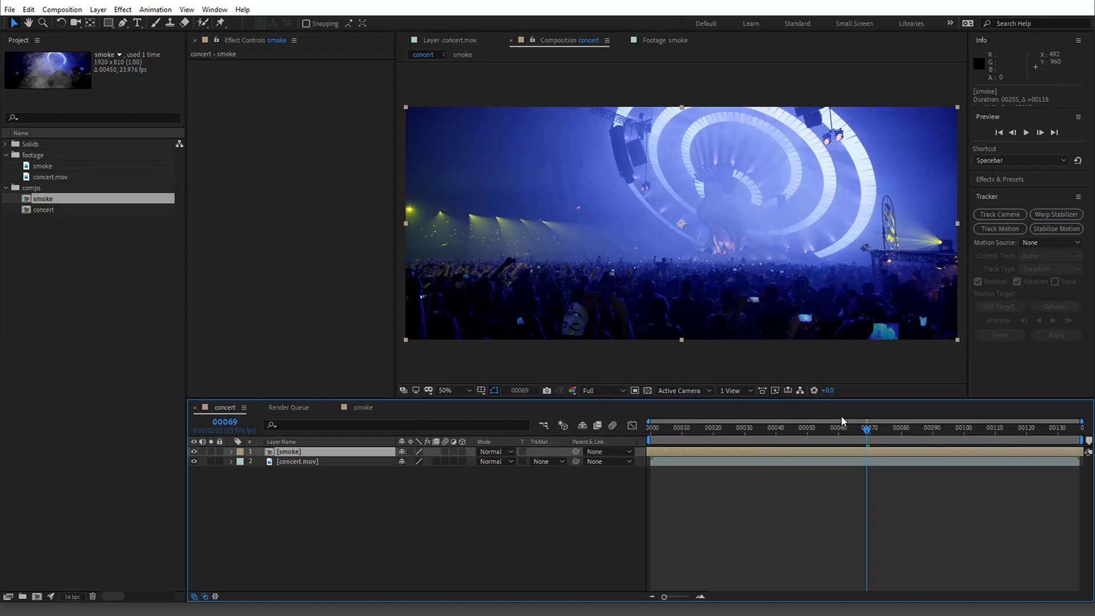
pyautogui.click(195, 461)
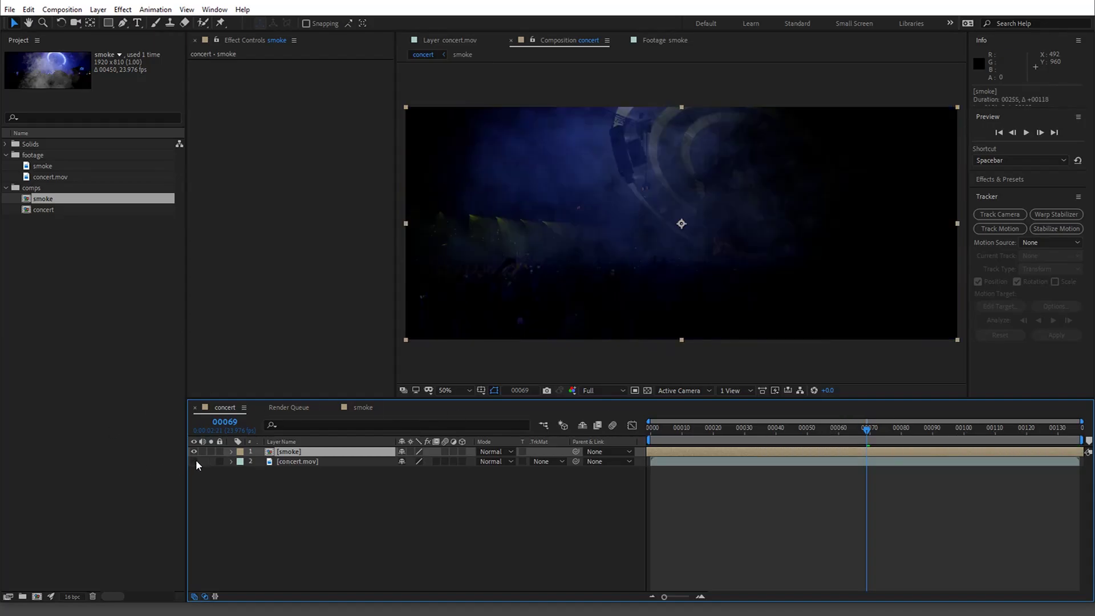
pyautogui.click(196, 460)
pyautogui.click(363, 408)
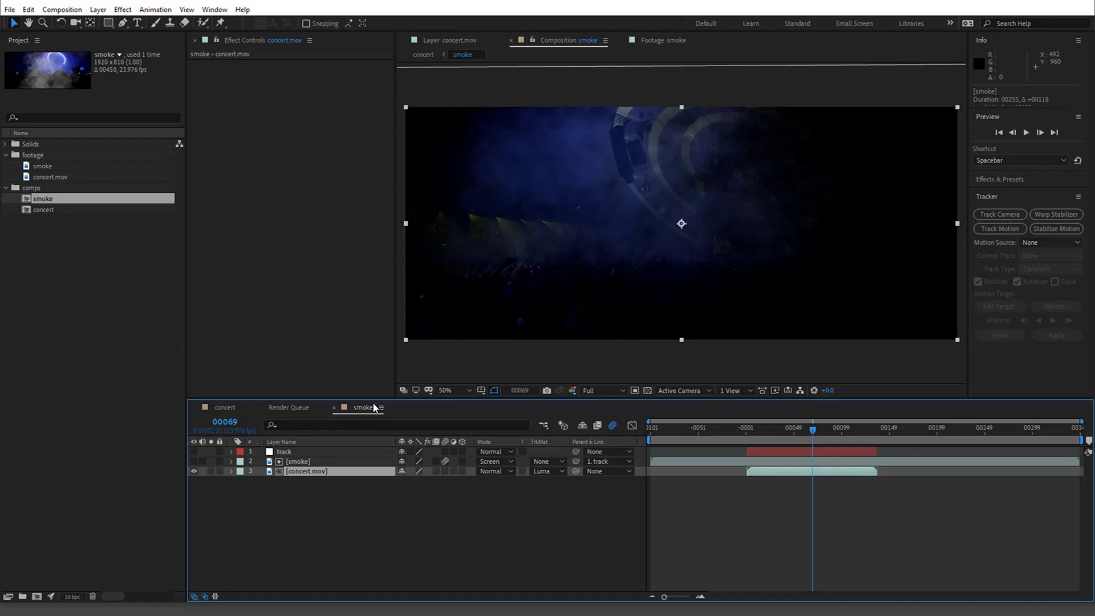
pyautogui.click(306, 461)
# Apply Fast Box Blur with 3 iterations to the smoke layer, then remove it from there
pyautogui.hotkey('ctrl', 'space')
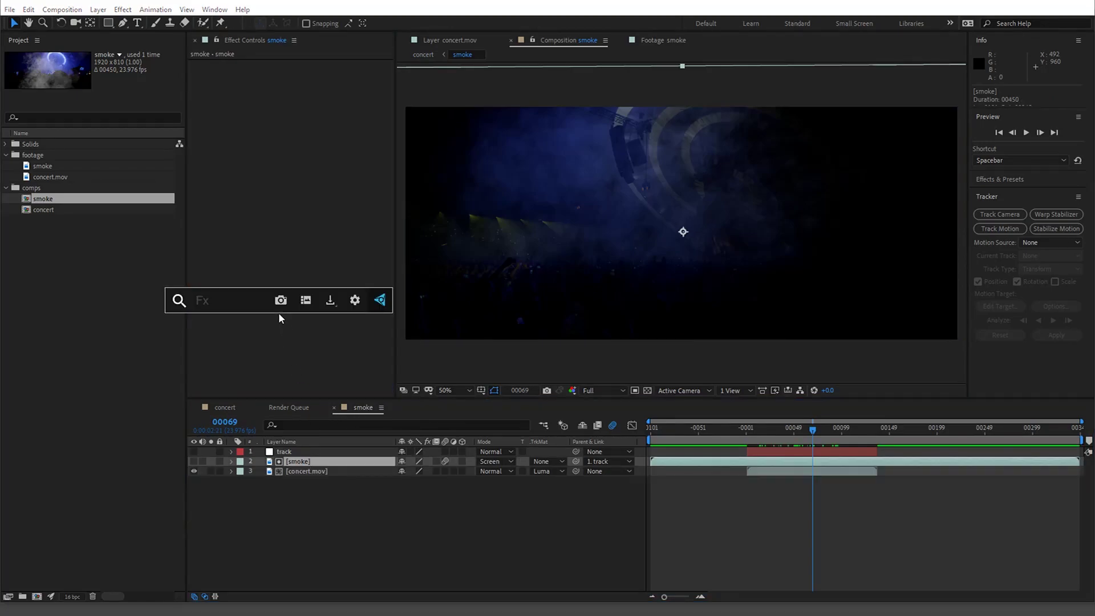
pyautogui.write('box')
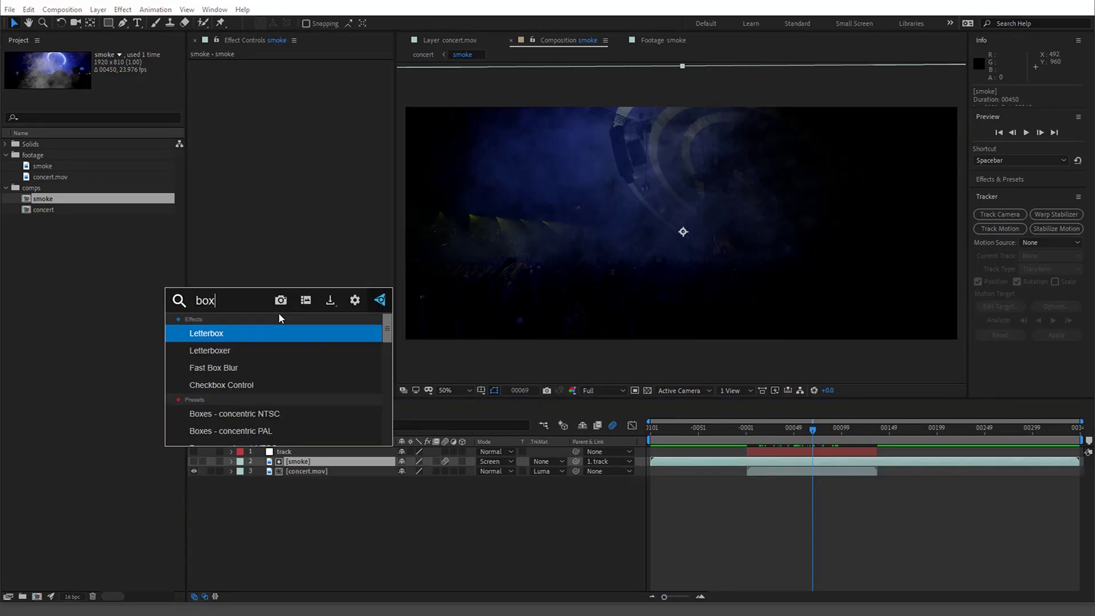
pyautogui.write('le')
pyautogui.press('BackSpace')
pyautogui.press('BackSpace')
pyautogui.press('BackSpace')
pyautogui.press('BackSpace')
pyautogui.press('BackSpace')
pyautogui.write('fast')
pyautogui.press('Return')
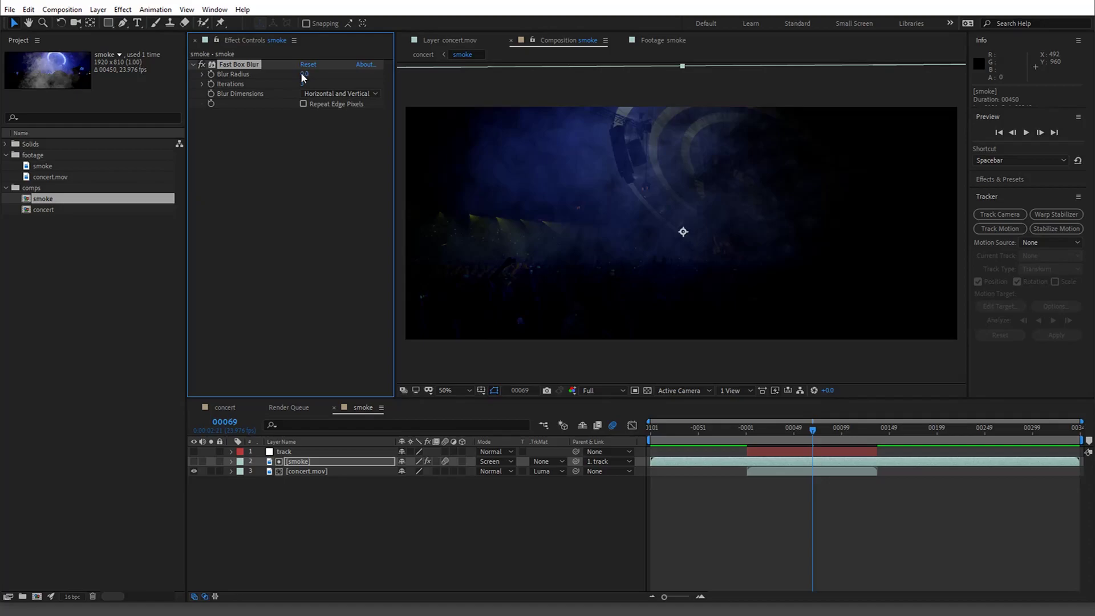
pyautogui.write('3')
pyautogui.press('Delete')
# Paste the Fast Box Blur onto the concert.mov matte layer
pyautogui.click(293, 472)
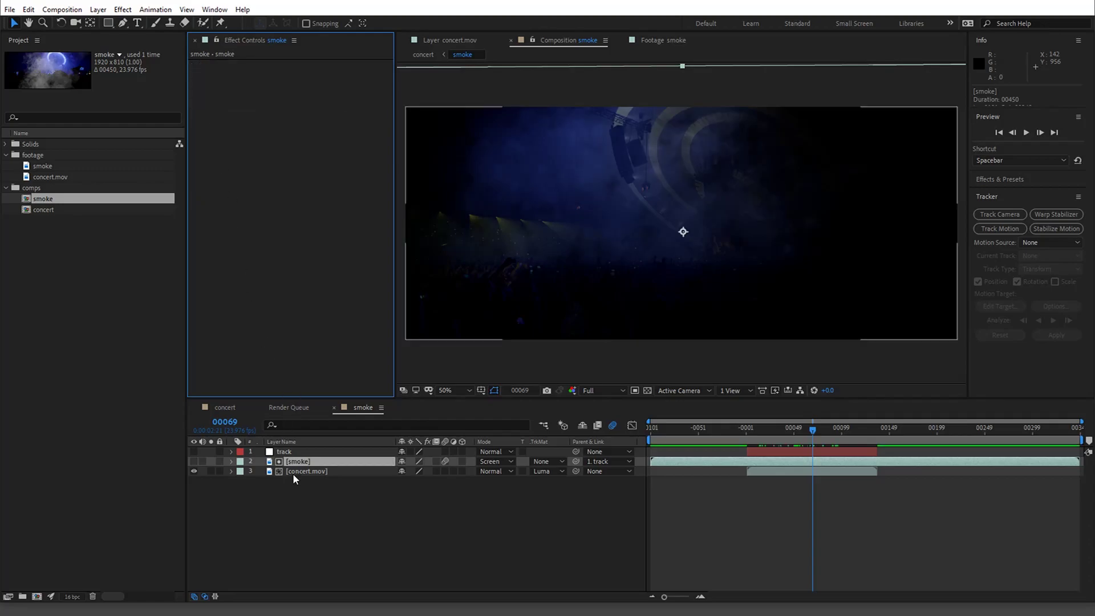
pyautogui.click(291, 337)
pyautogui.hotkey('ctrl', 'v')
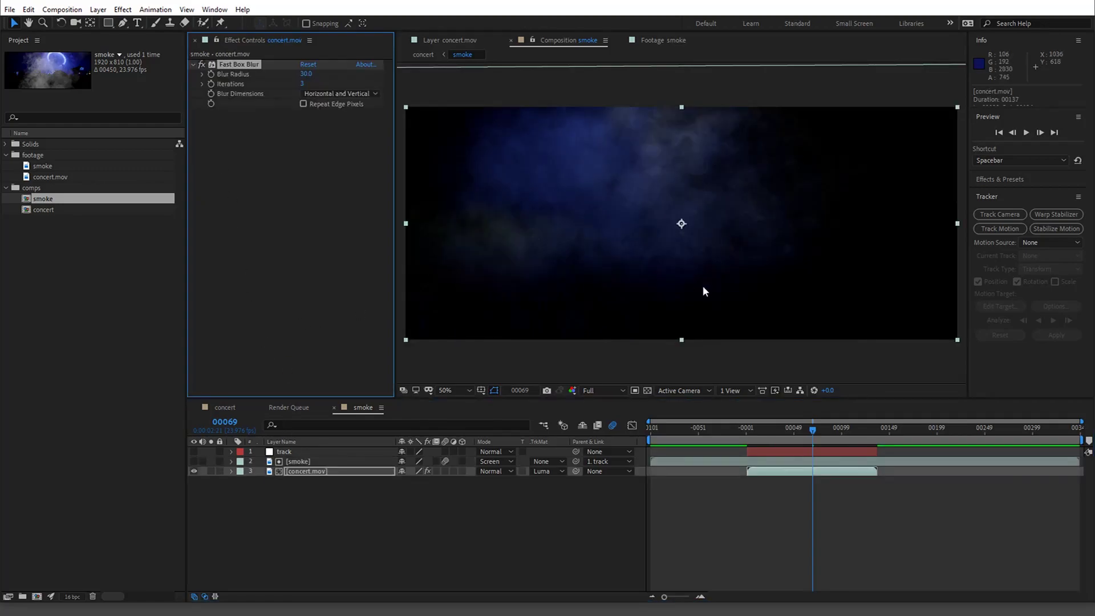
# Scrub the blurred matte across frames, then disable the blur to compare
pyautogui.moveTo(780, 431); pyautogui.dragTo(847, 428)
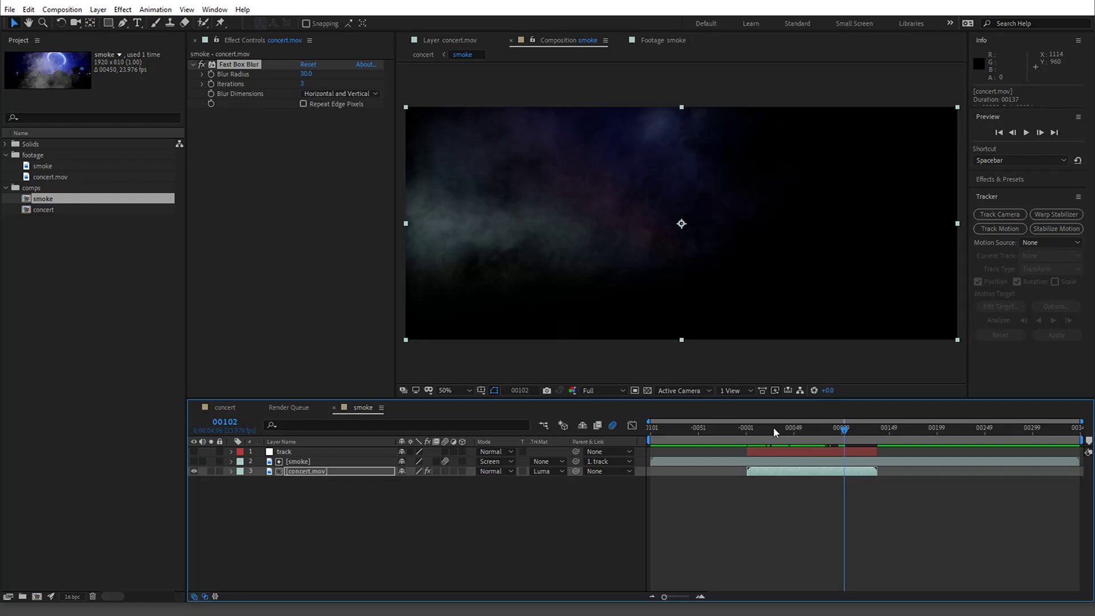
pyautogui.moveTo(773, 427); pyautogui.dragTo(814, 423)
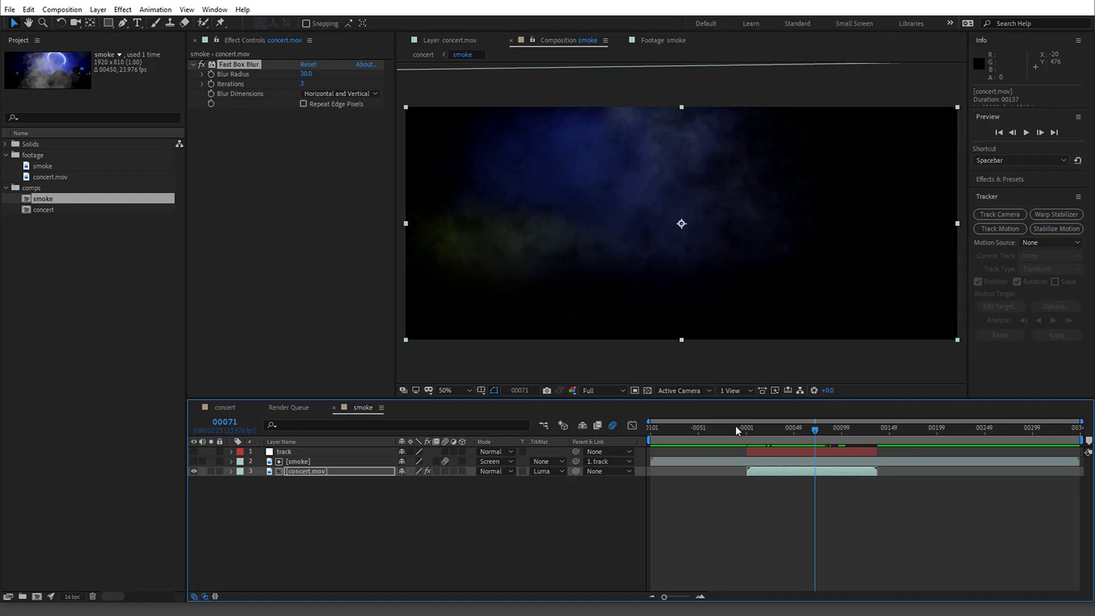
pyautogui.moveTo(761, 427); pyautogui.dragTo(794, 433)
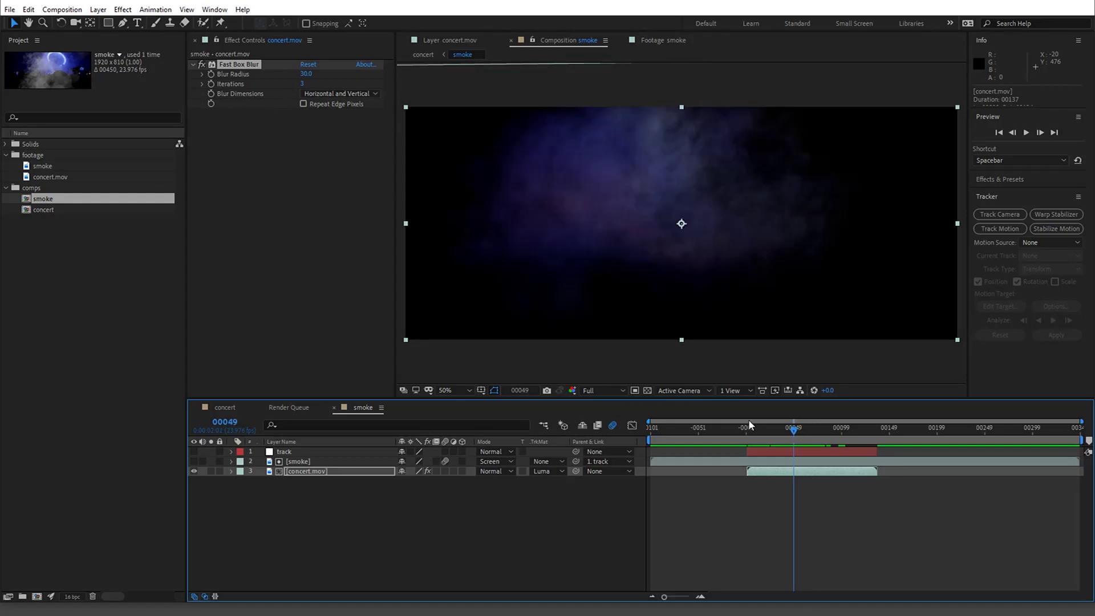
pyautogui.click(200, 64)
pyautogui.click(211, 472)
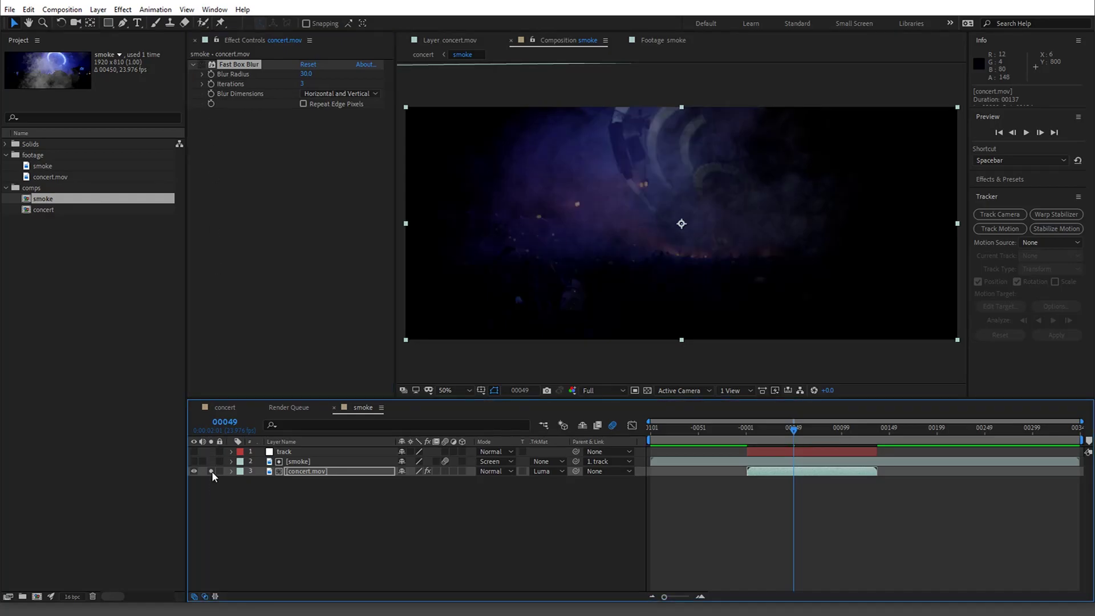
# Set concert.mov's track matte to None and review frames without it
pyautogui.click(539, 473)
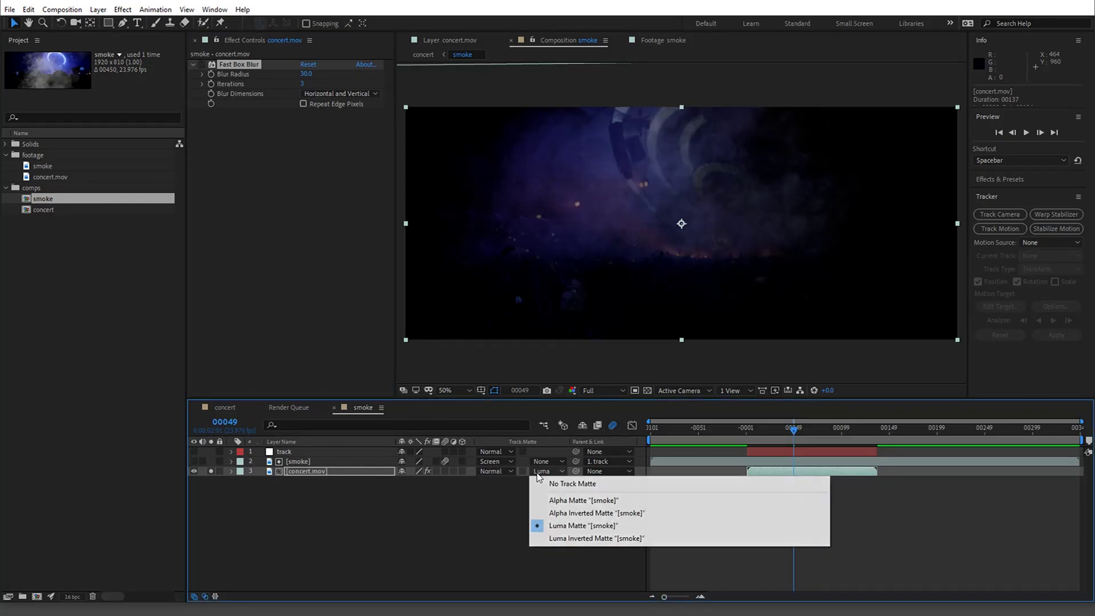
pyautogui.click(573, 483)
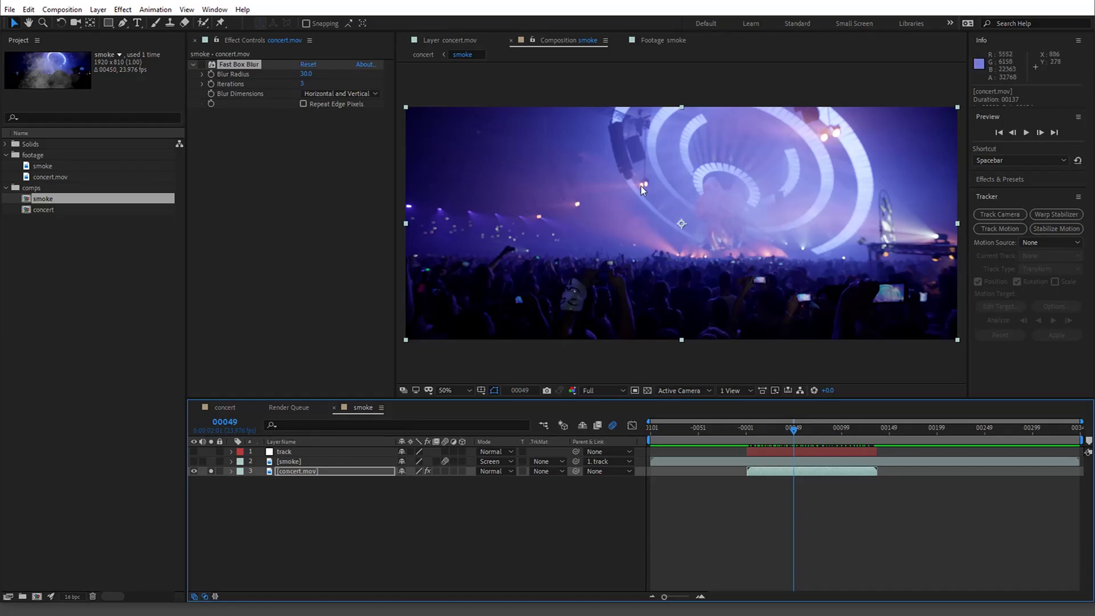
pyautogui.moveTo(794, 428)
pyautogui.mouseDown()
pyautogui.moveTo(773, 428)
pyautogui.moveTo(814, 427)
pyautogui.mouseUp()
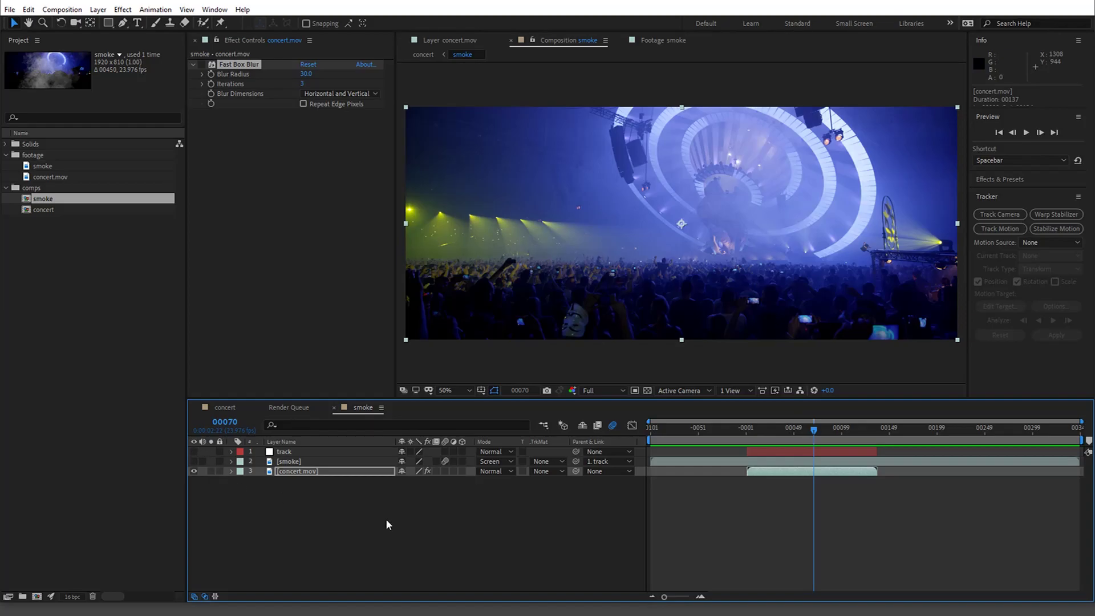
# Undo to restore the Luma matte and blur, then try a blur radius around 170
pyautogui.hotkey('ctrl', 'z')
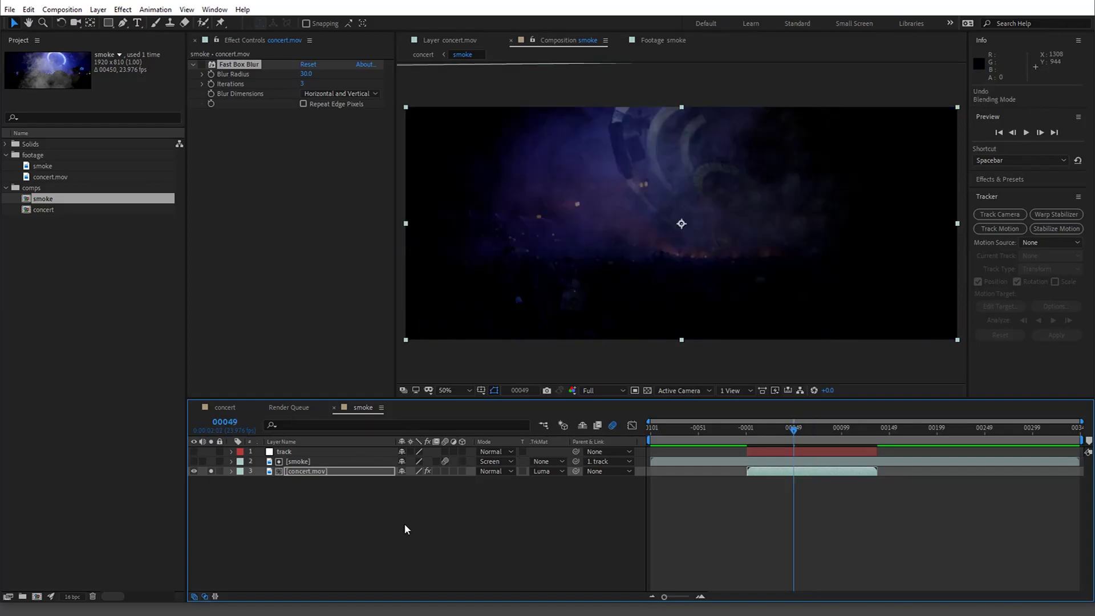
pyautogui.hotkey('ctrl', 'z')
pyautogui.hotkey('ctrl', 'z')
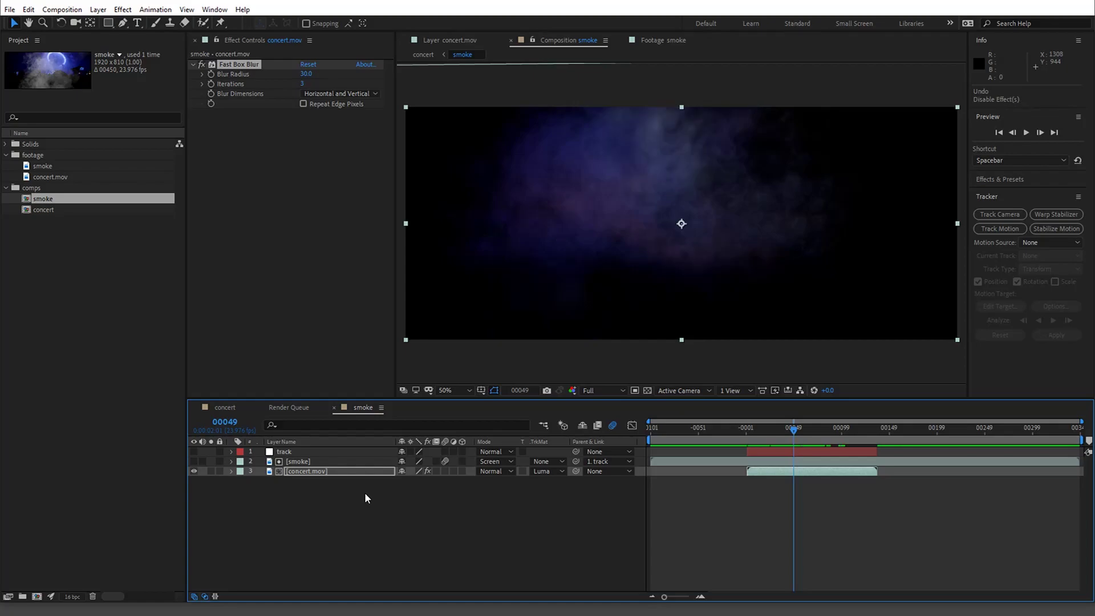
pyautogui.moveTo(306, 75)
pyautogui.mouseDown()
pyautogui.moveTo(391, 79)
pyautogui.moveTo(313, 78)
pyautogui.mouseUp()
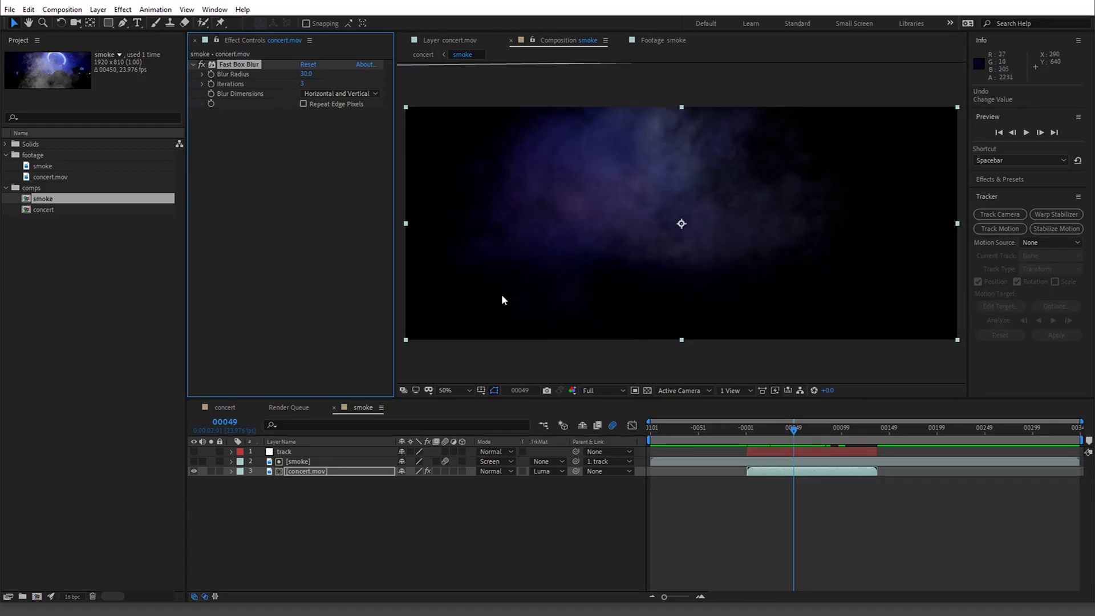
# Set the smoke layer to Add blending in the concert comp and preview the result
pyautogui.click(224, 407)
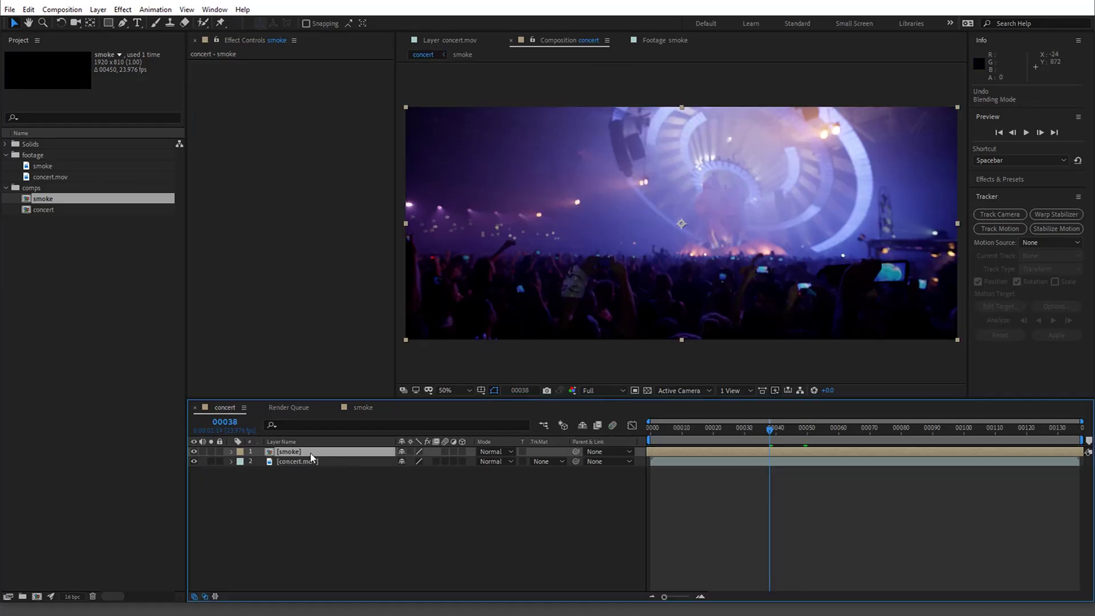
pyautogui.rightClick(311, 452)
pyautogui.moveTo(381, 277)
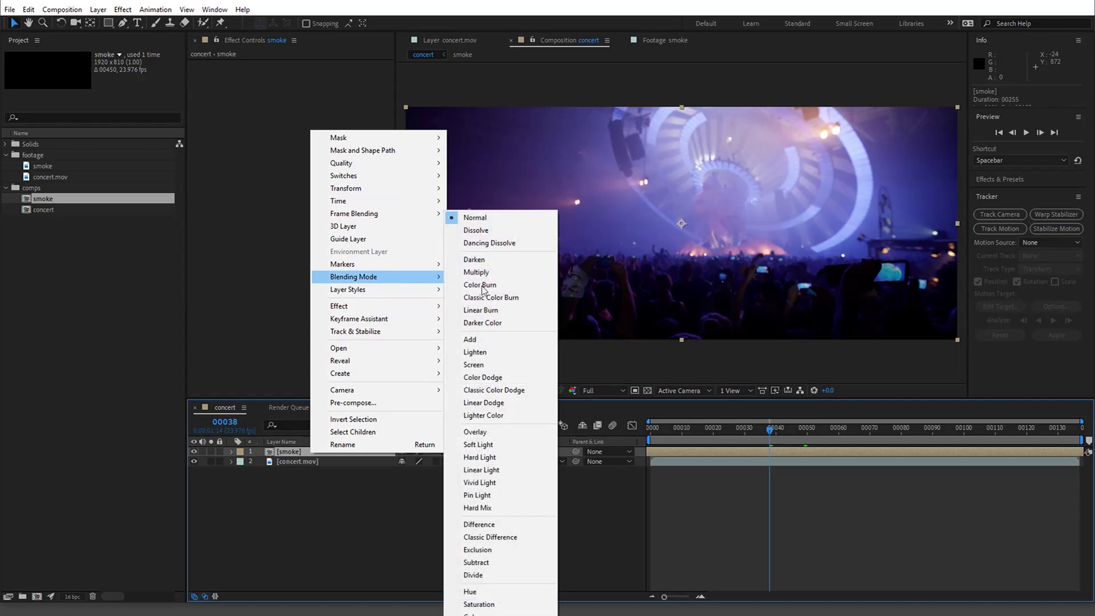
pyautogui.click(518, 340)
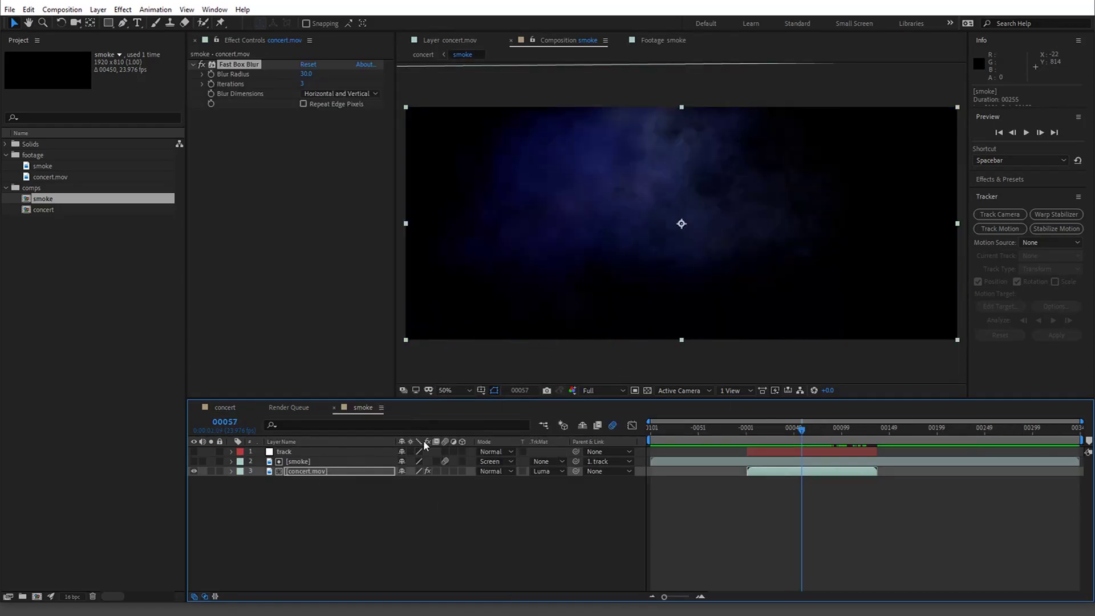
pyautogui.moveTo(772, 429); pyautogui.dragTo(858, 429)
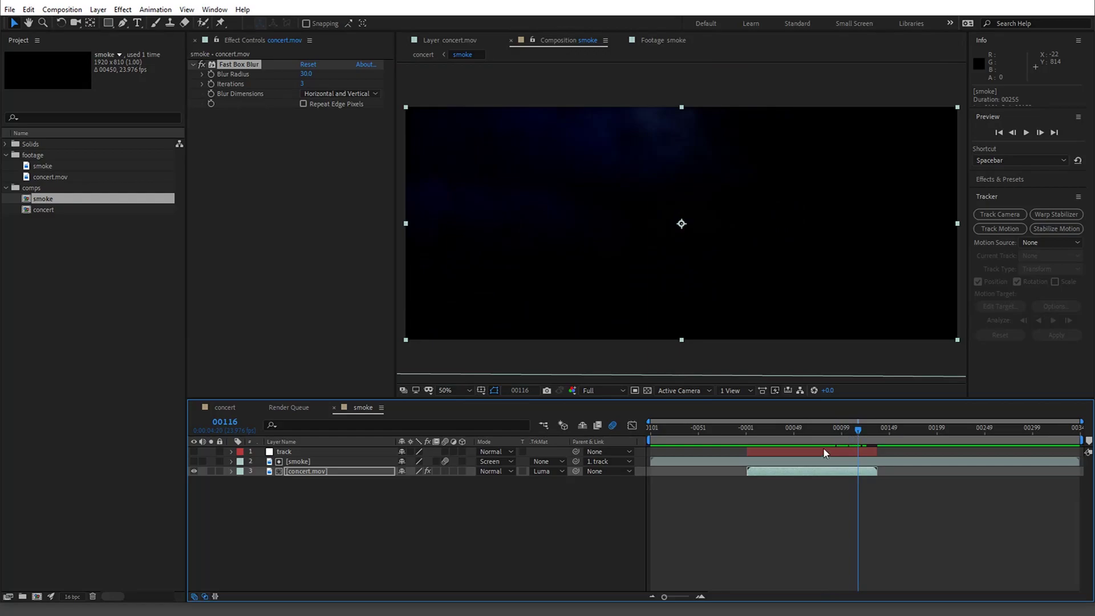
# Slide the smoke footage later, then back earlier, and return to the concert comp
pyautogui.moveTo(749, 462); pyautogui.dragTo(895, 445)
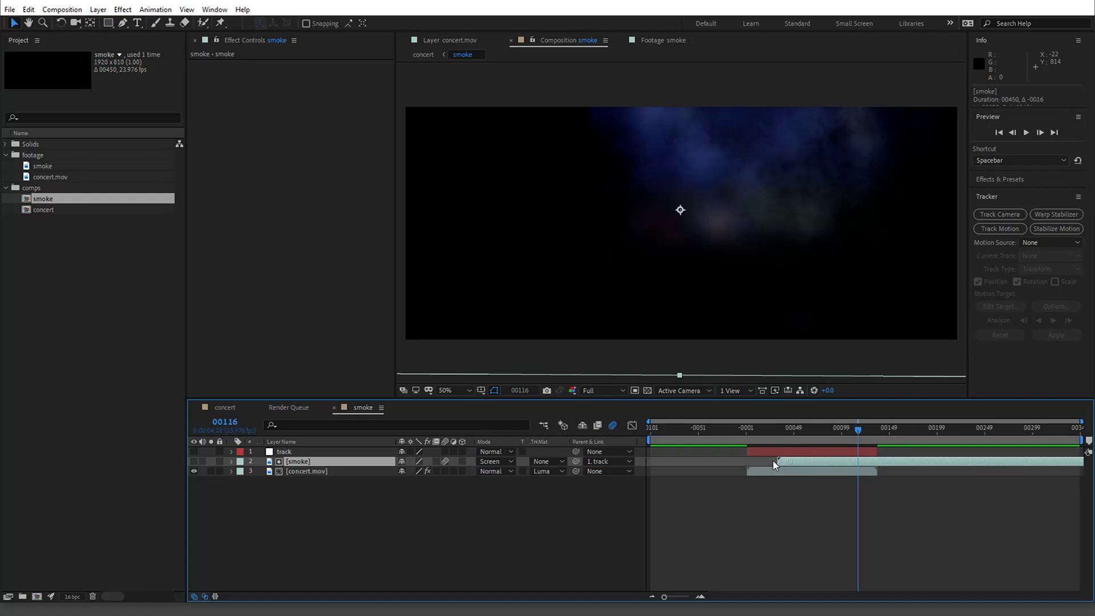
pyautogui.moveTo(775, 465); pyautogui.dragTo(844, 439)
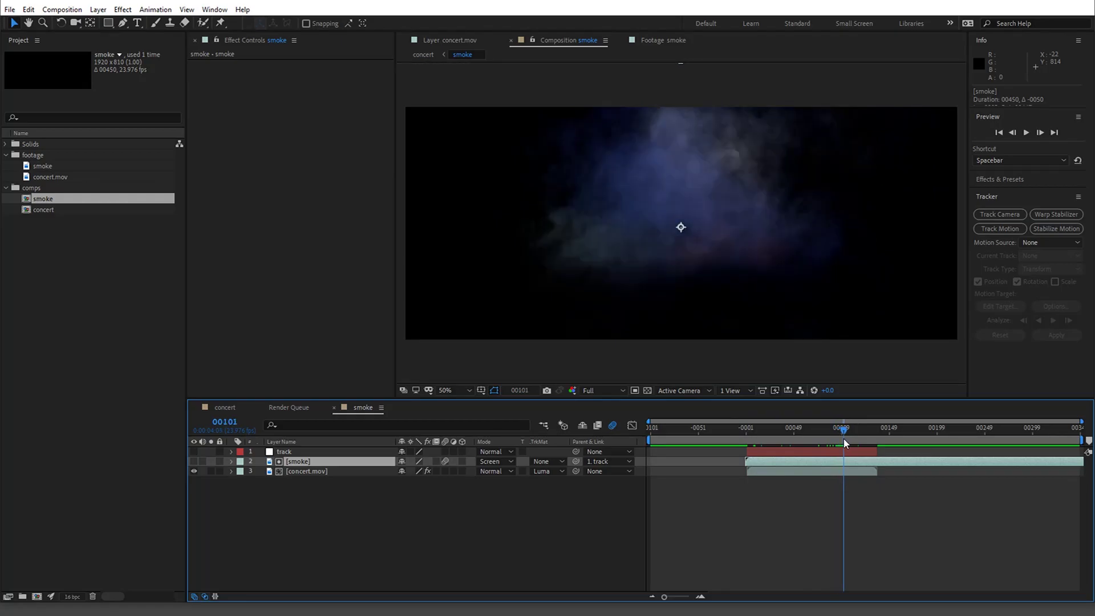
pyautogui.click(224, 408)
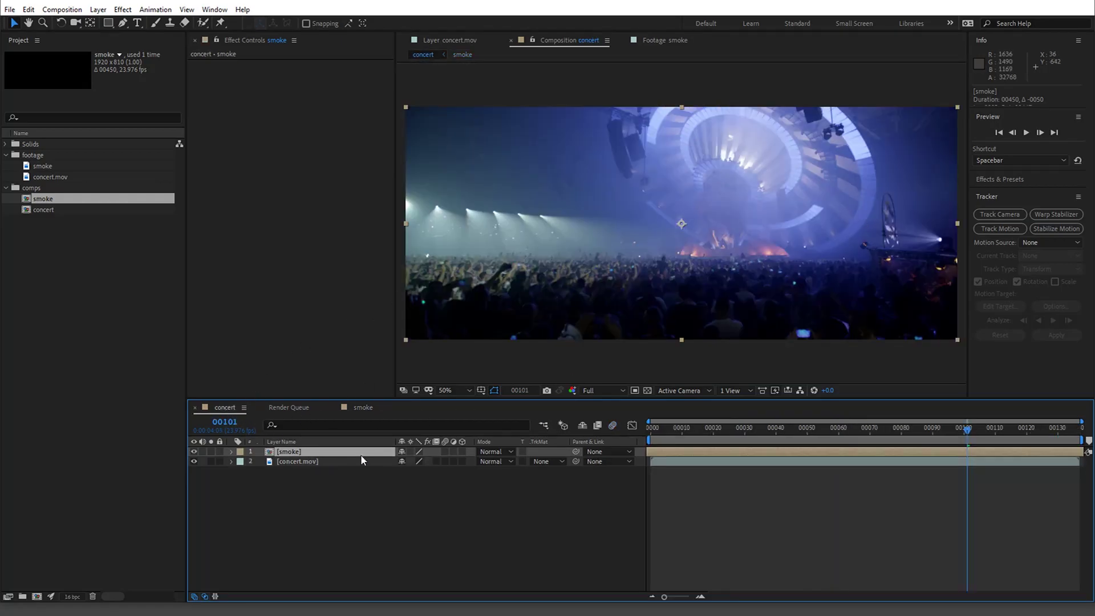
# Set the smoke layer to Add blending and apply Curves to it
pyautogui.click(494, 451)
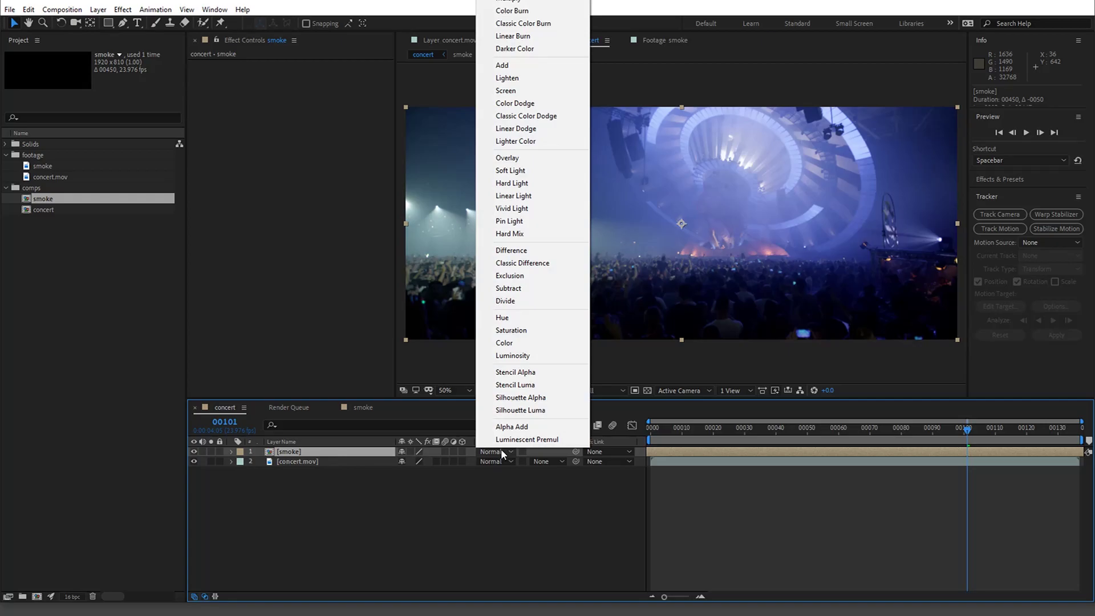
pyautogui.click(552, 73)
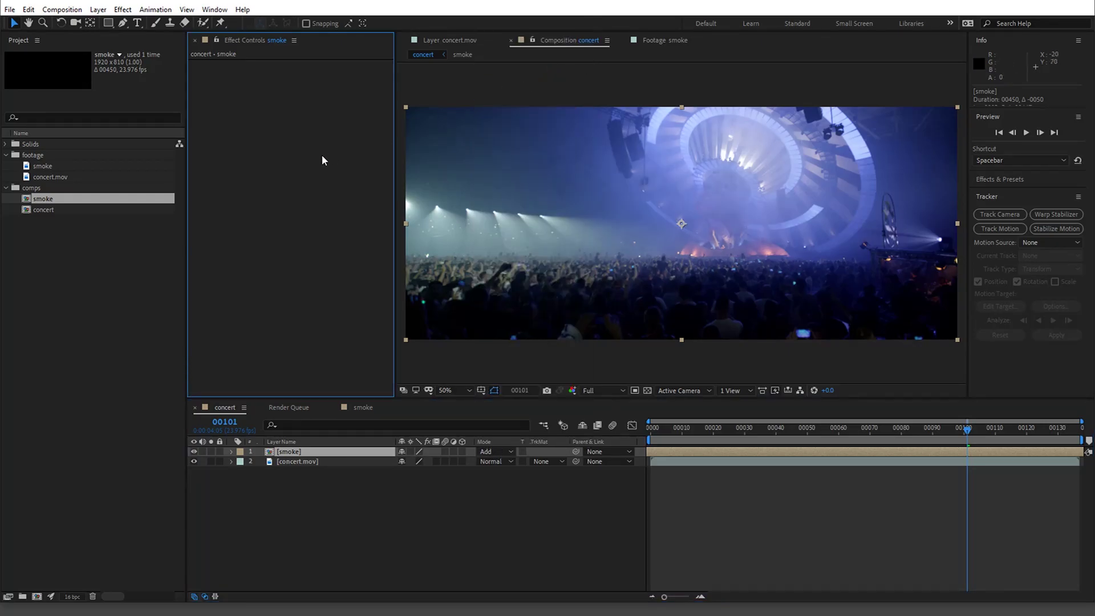
pyautogui.hotkey('ctrl', 'space')
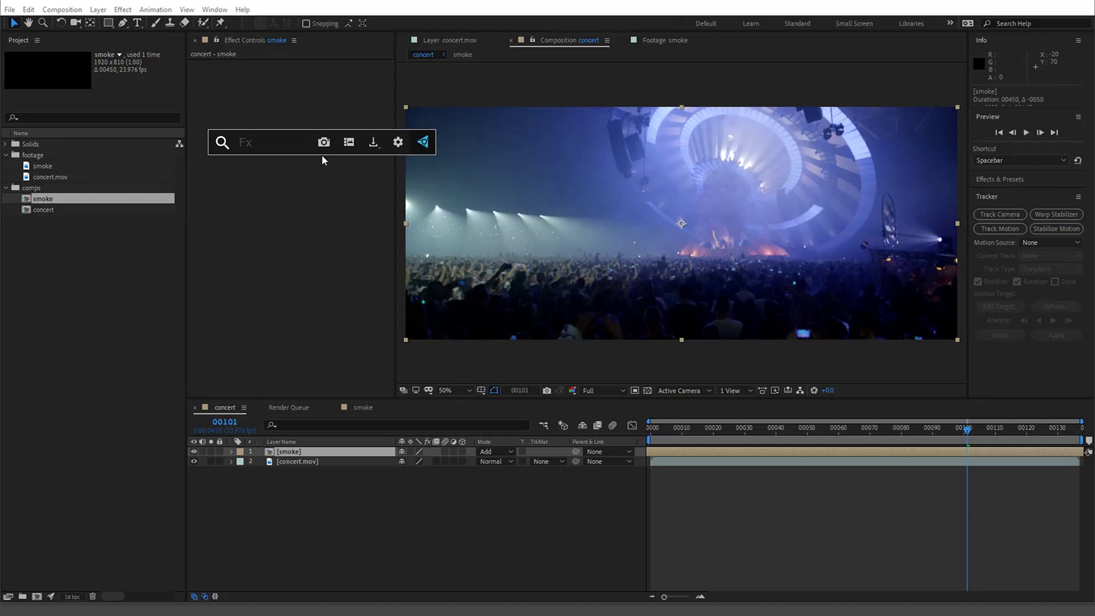
pyautogui.write('curves')
pyautogui.press('Return')
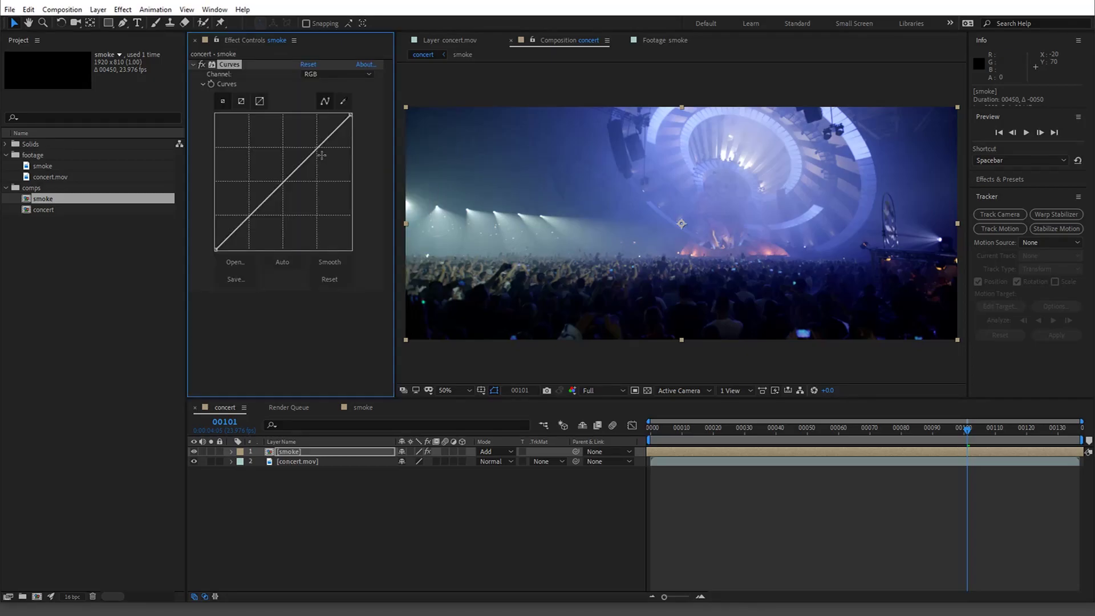
# Bend the curve steeply up-left, check frames 00028–00068, then open the smoke precomp
pyautogui.moveTo(289, 180); pyautogui.dragTo(269, 115)
pyautogui.click(739, 429)
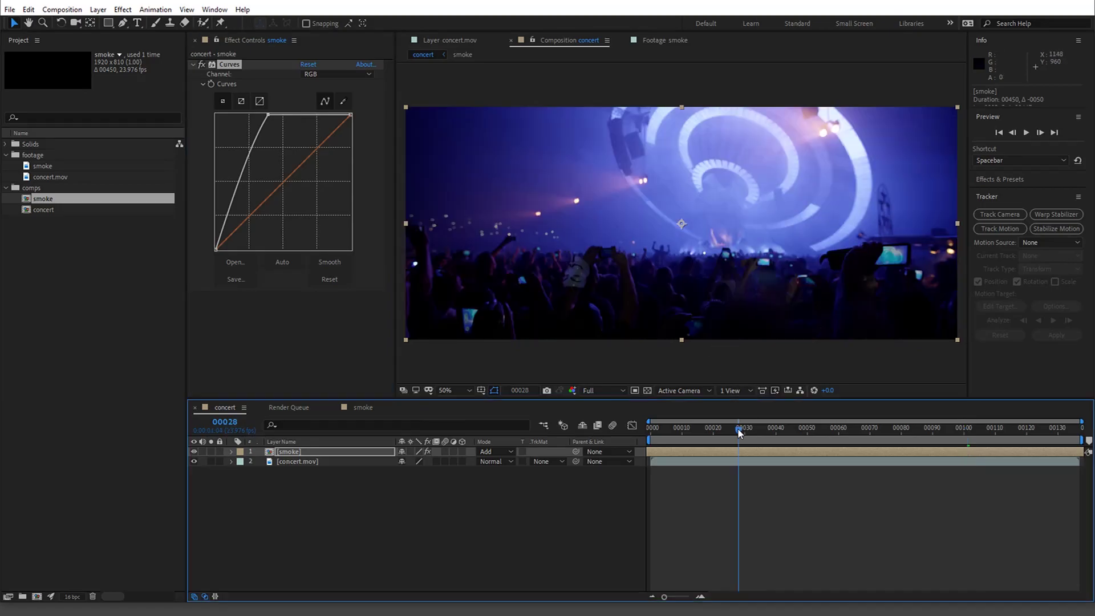
pyautogui.moveTo(739, 431); pyautogui.dragTo(871, 434)
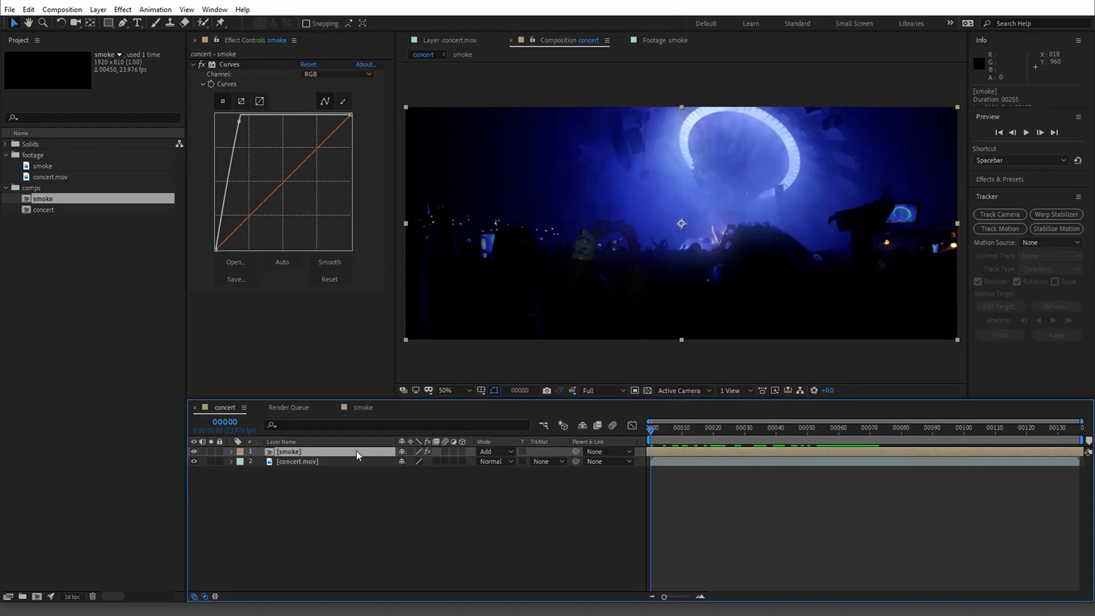
pyautogui.doubleClick(357, 451)
pyautogui.moveTo(746, 428); pyautogui.dragTo(797, 427)
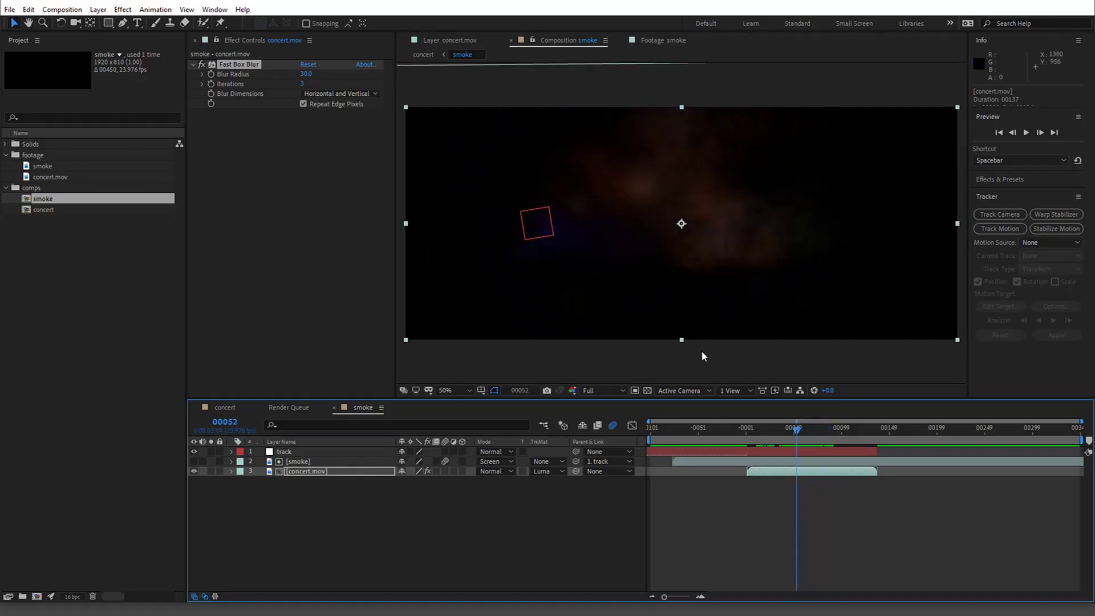
# In the concert comp, apply Curves to [smoke] and drag its midpoint steeply up-left
pyautogui.click(225, 408)
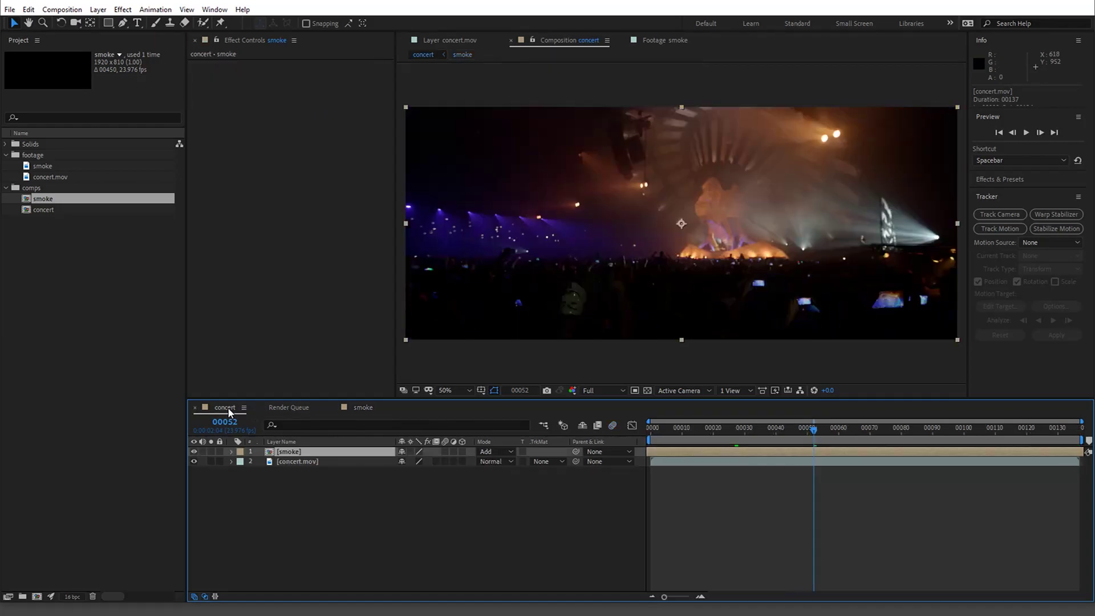
pyautogui.moveTo(756, 432); pyautogui.dragTo(877, 429)
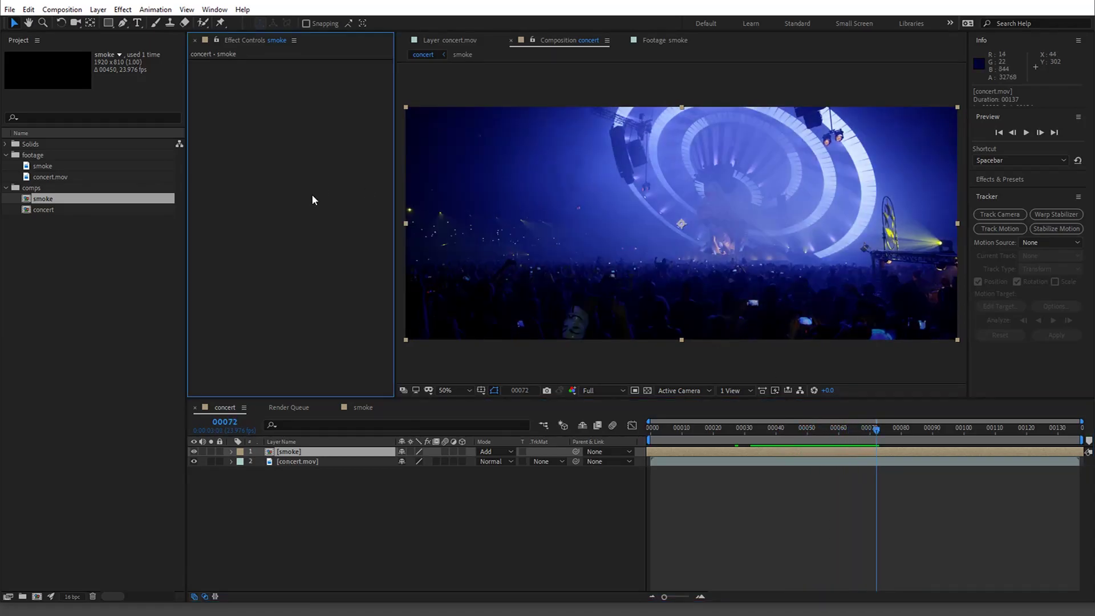
pyautogui.hotkey('ctrl', 'space')
pyautogui.write('curves')
pyautogui.press('Return')
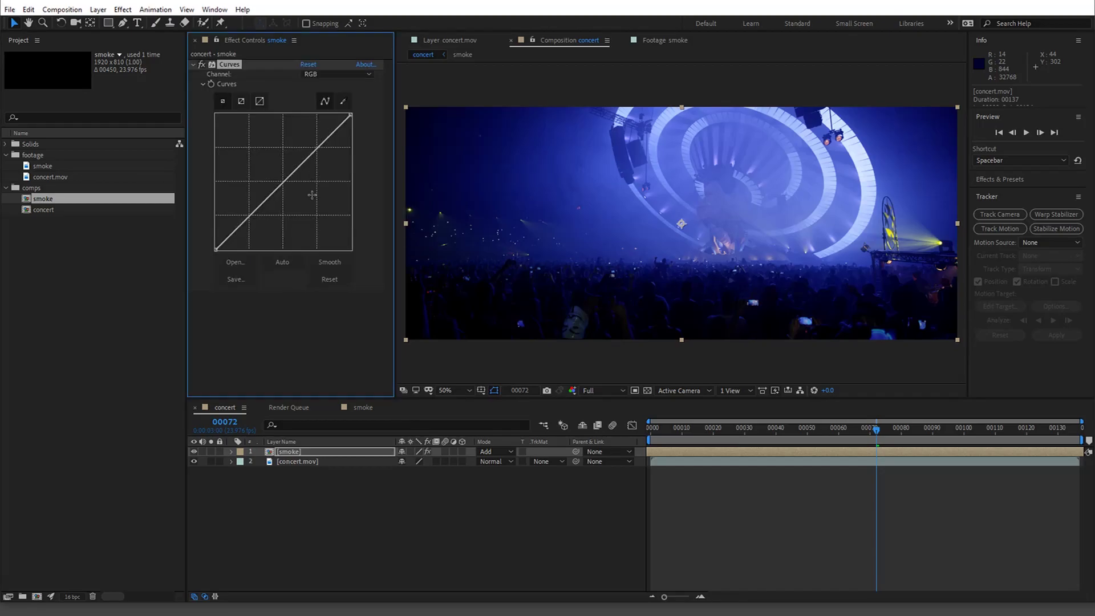
pyautogui.moveTo(288, 182); pyautogui.dragTo(243, 116)
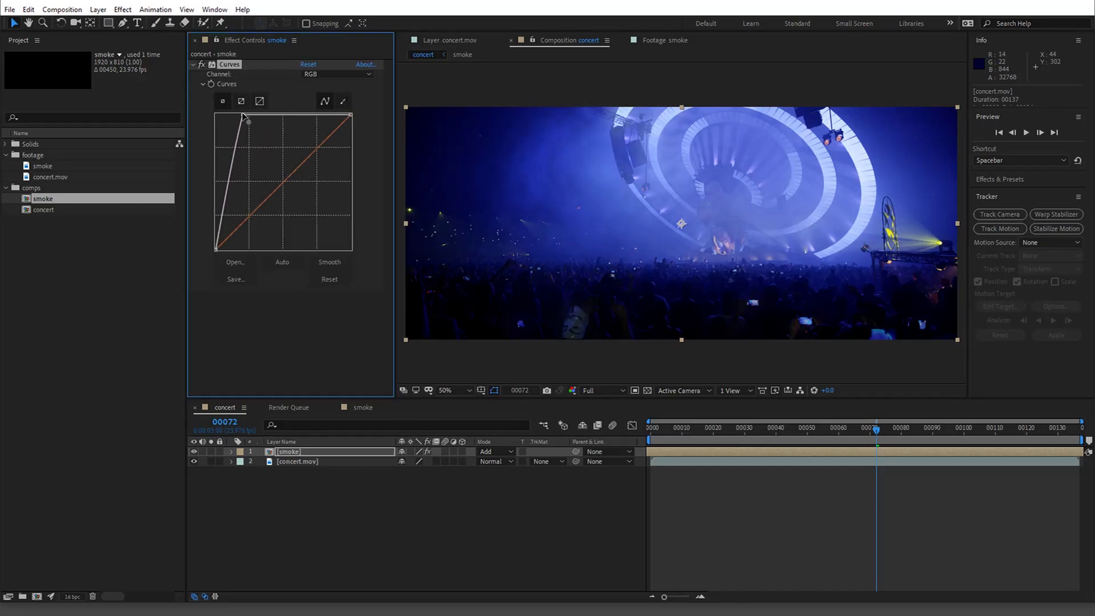
pyautogui.moveTo(725, 431); pyautogui.dragTo(860, 422)
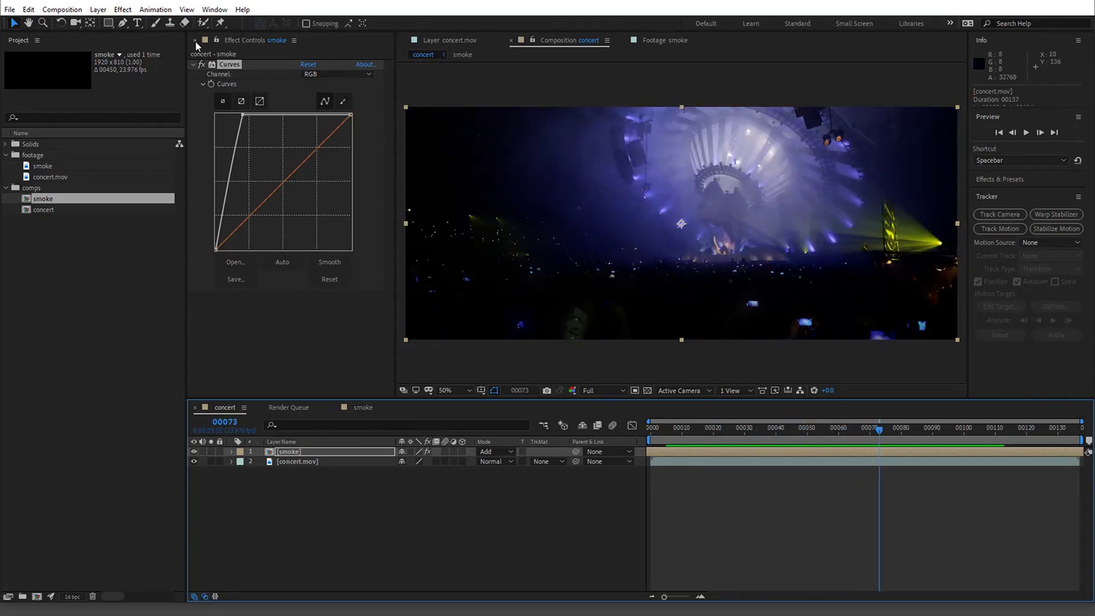
# Collapse the Curves settings and move to frame 00036
pyautogui.click(195, 64)
pyautogui.click(762, 429)
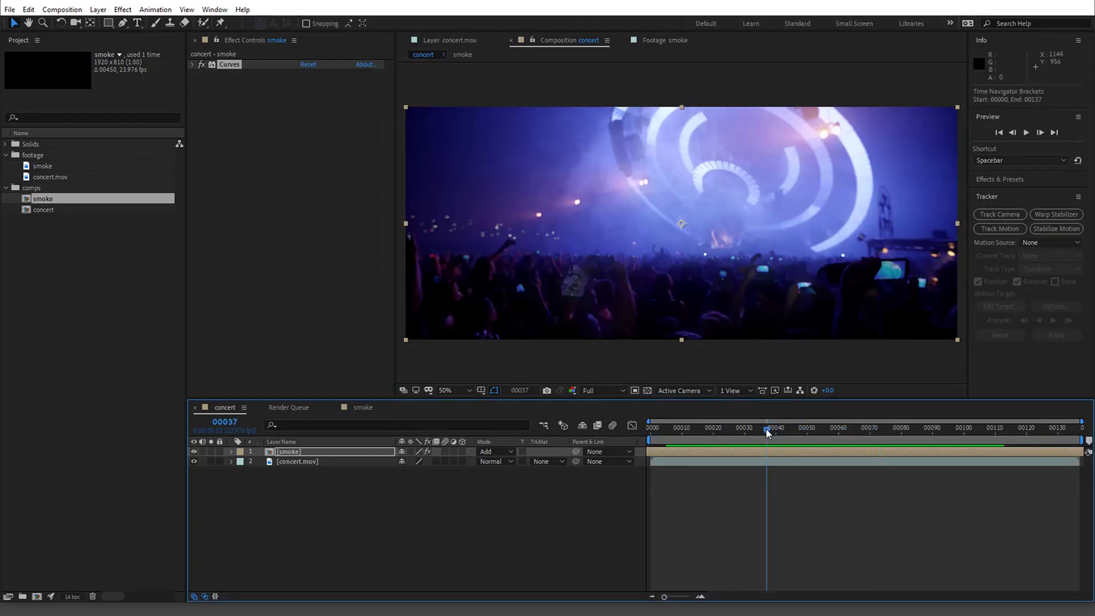
pyautogui.moveTo(762, 429); pyautogui.dragTo(763, 429)
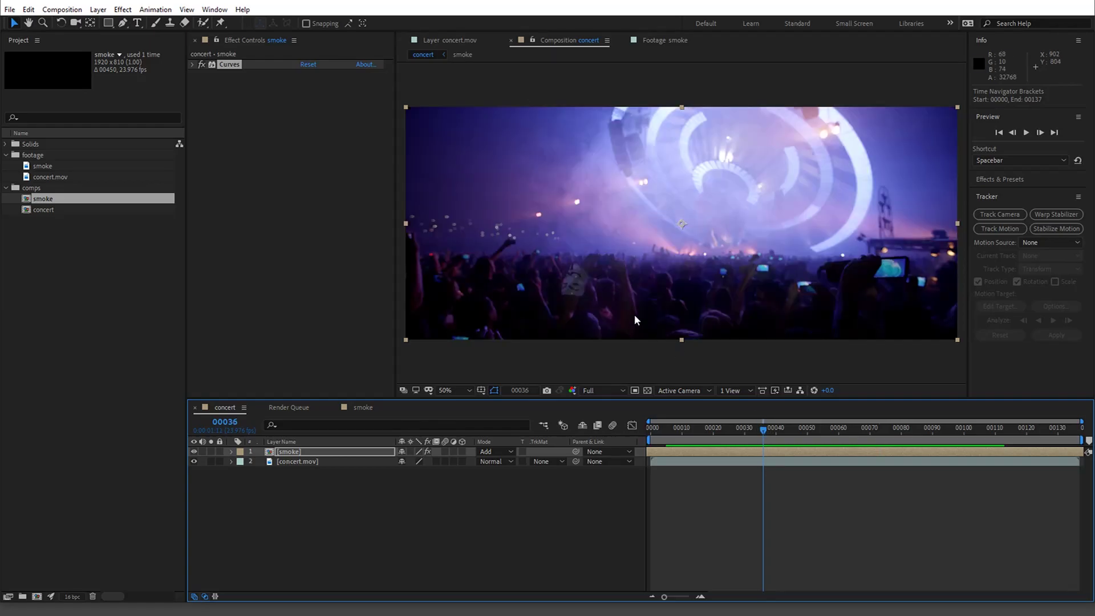
pyautogui.click(269, 202)
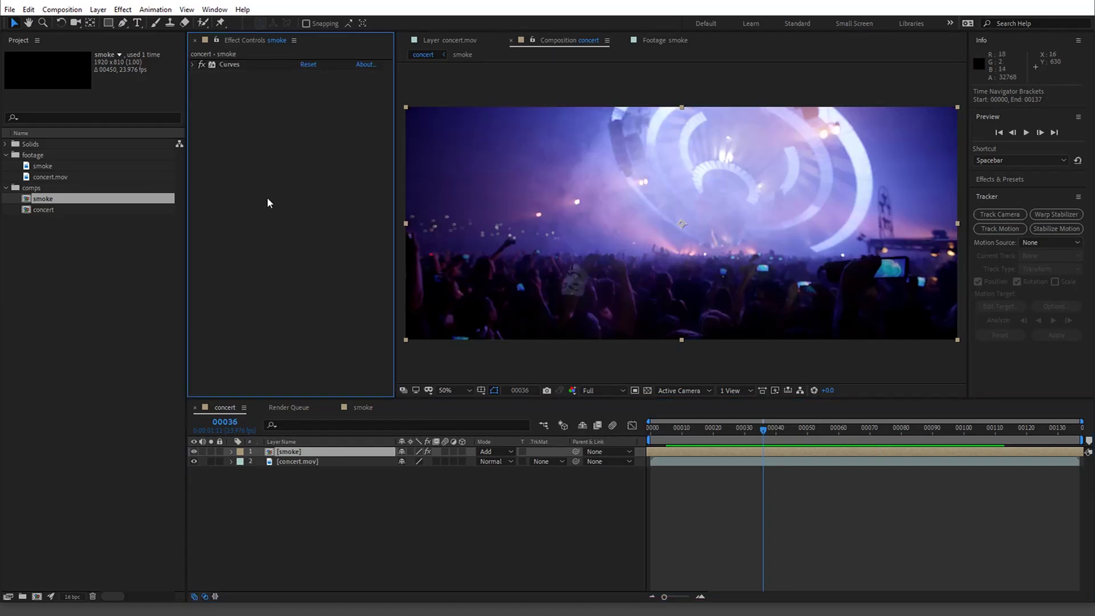
# Apply Camera Lens Blur with Blur Radius 3 to the smoke layer
pyautogui.hotkey('ctrl', 'space')
pyautogui.write('came')
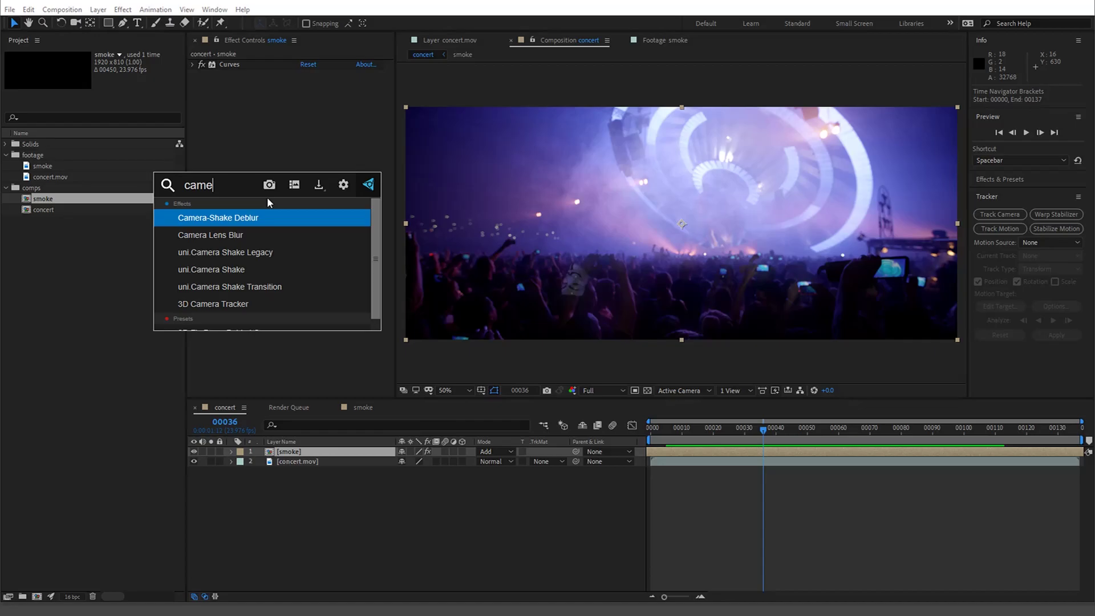
pyautogui.write('r')
pyautogui.press('Down')
pyautogui.press('Return')
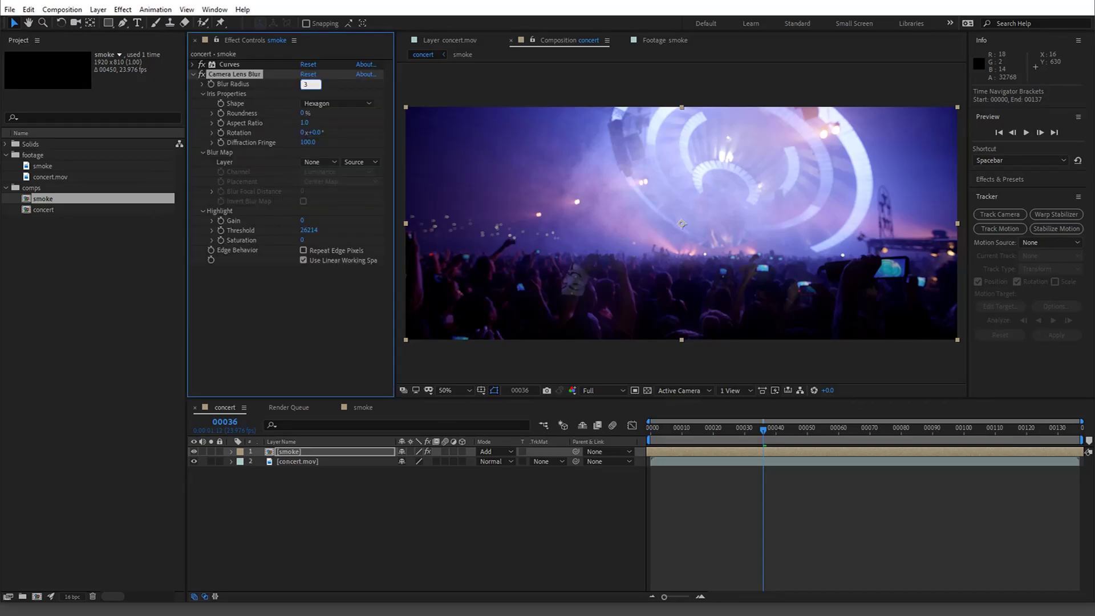
pyautogui.moveTo(773, 429)
pyautogui.mouseDown()
pyautogui.moveTo(749, 433)
pyautogui.moveTo(758, 429)
pyautogui.mouseUp()
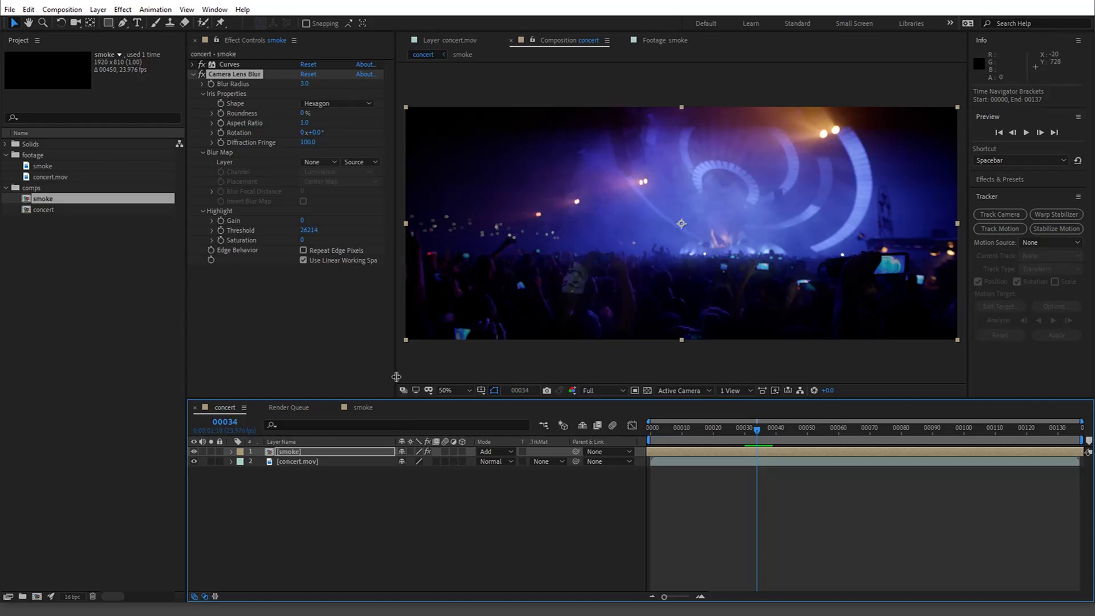
# Show the smoke comp beside the concert comp and select the concert.mov matte layer
pyautogui.click(186, 9)
pyautogui.click(456, 73)
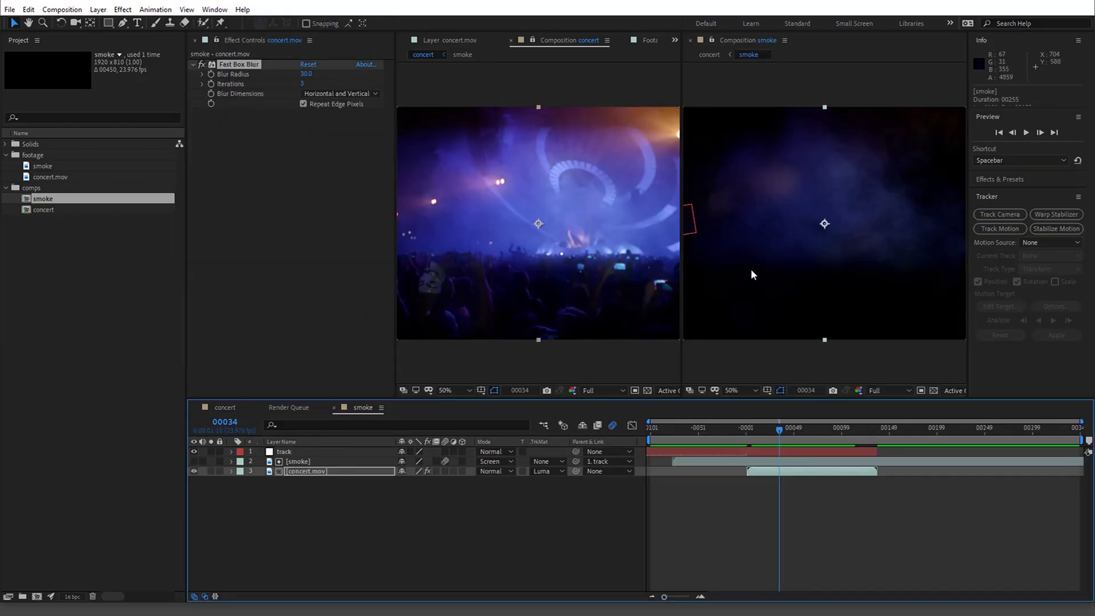
pyautogui.click(326, 462)
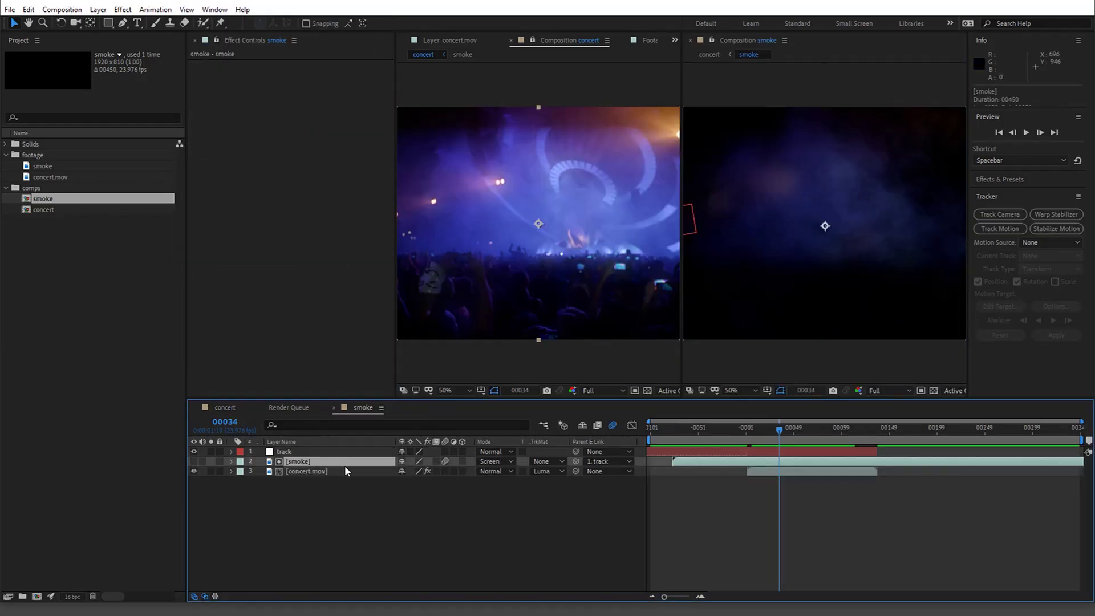
pyautogui.click(331, 473)
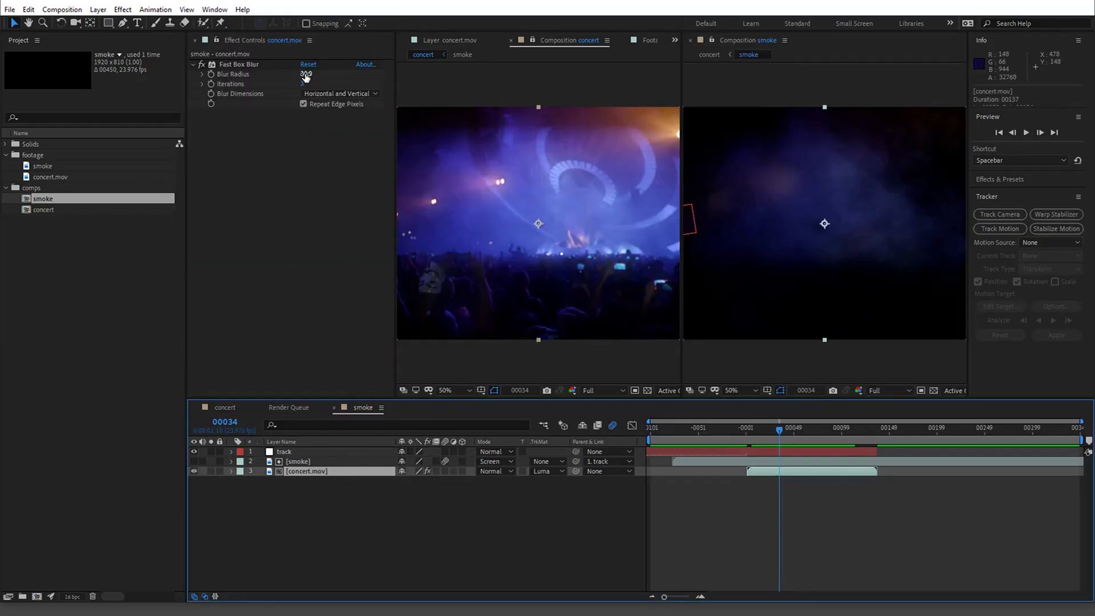
# Raise the matte's Fast Box Blur radius to 151 and close the extra smoke viewer
pyautogui.moveTo(305, 74); pyautogui.dragTo(294, 74)
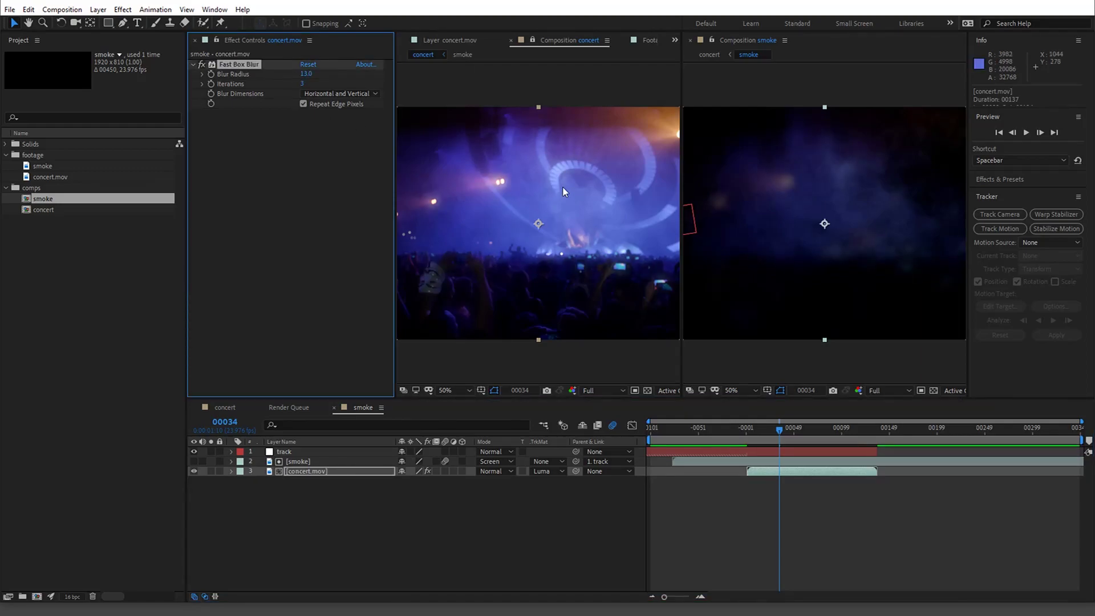
pyautogui.moveTo(306, 76); pyautogui.dragTo(522, 94)
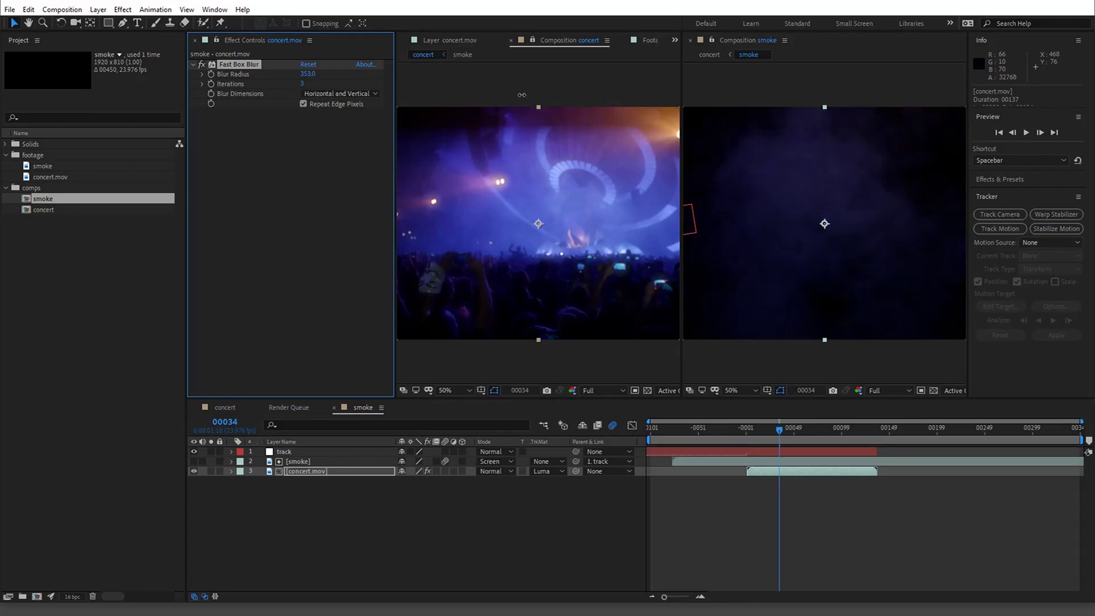
pyautogui.press(',')
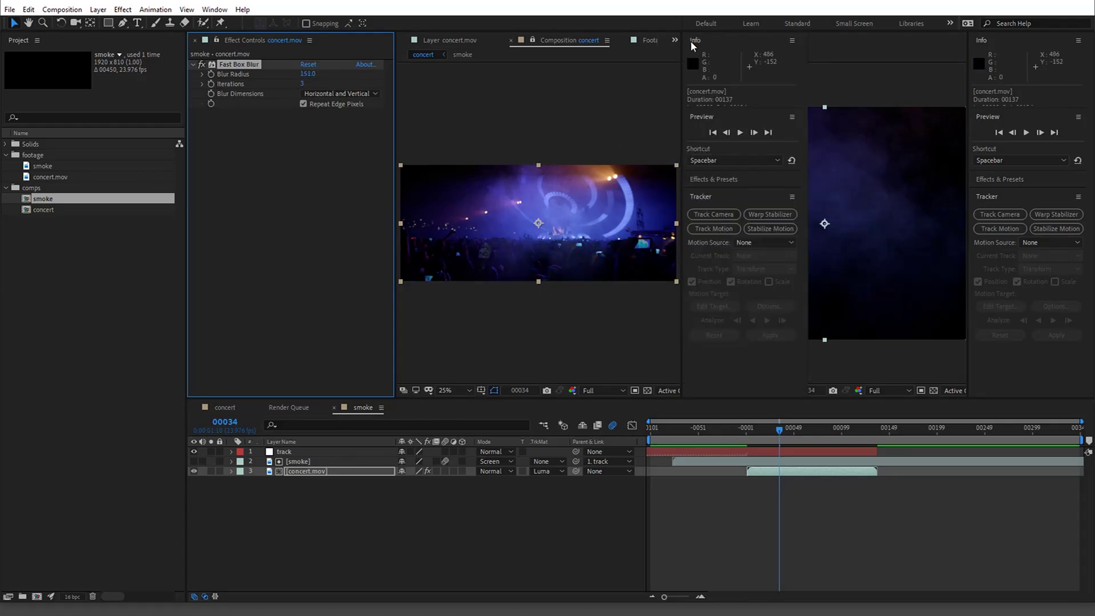
pyautogui.click(691, 40)
pyautogui.moveTo(743, 429); pyautogui.dragTo(786, 430)
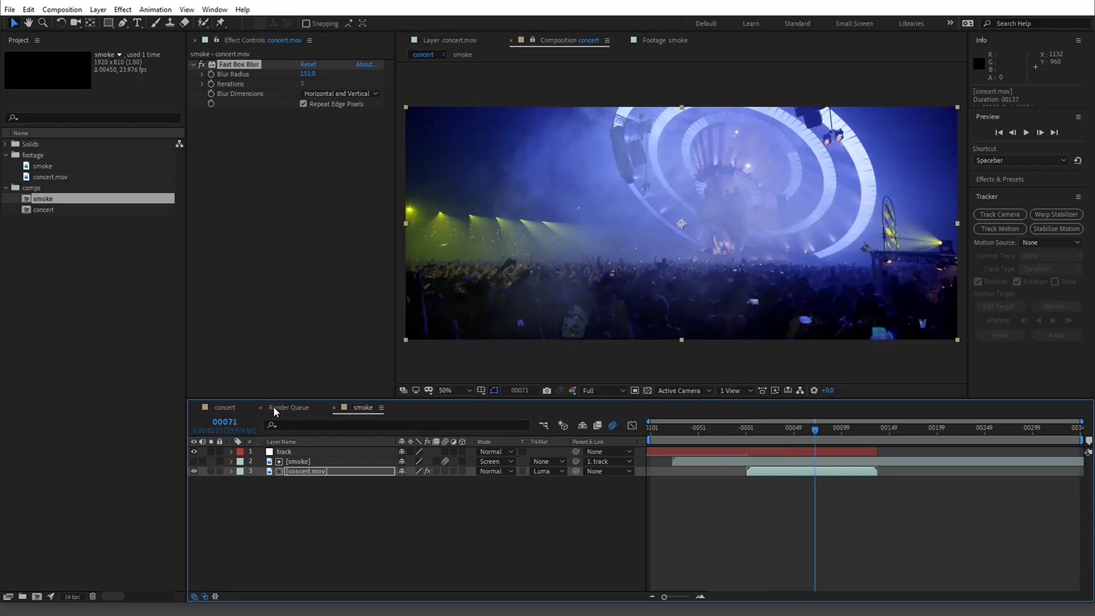
# In the concert comp, pull the [smoke] Curves control point down into a gentle rounded bow
pyautogui.click(225, 407)
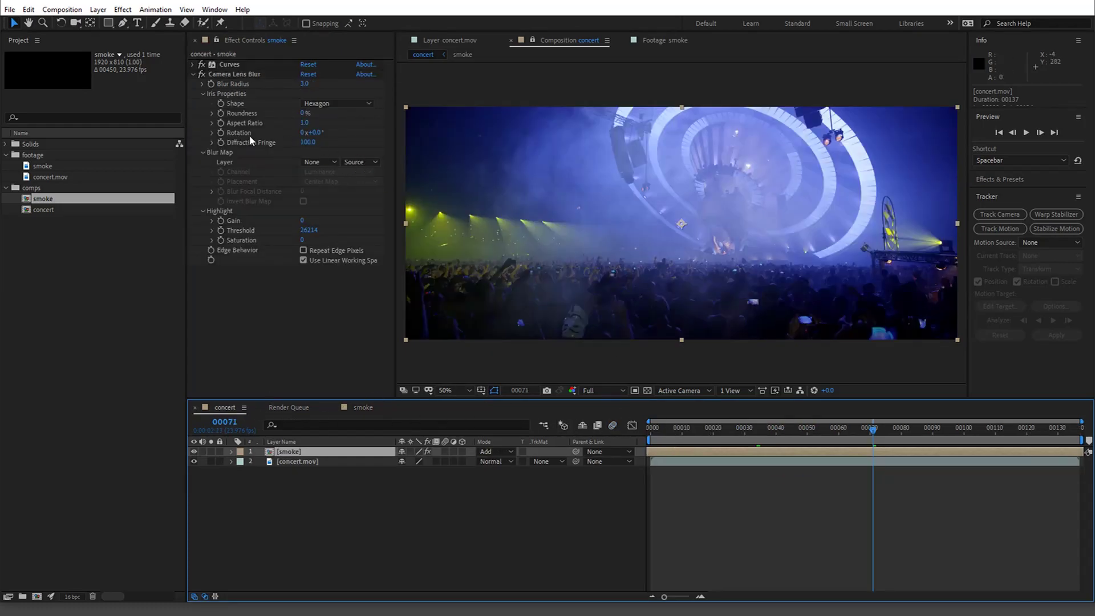
pyautogui.click(192, 63)
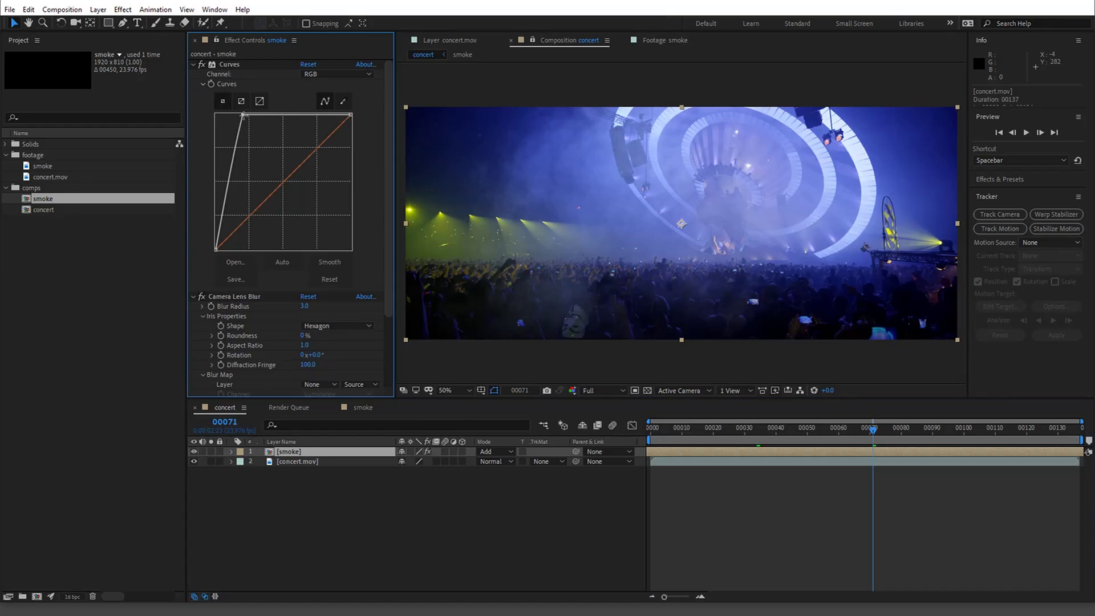
pyautogui.click(246, 131)
pyautogui.moveTo(246, 131); pyautogui.dragTo(251, 179)
pyautogui.moveTo(753, 422); pyautogui.dragTo(626, 416)
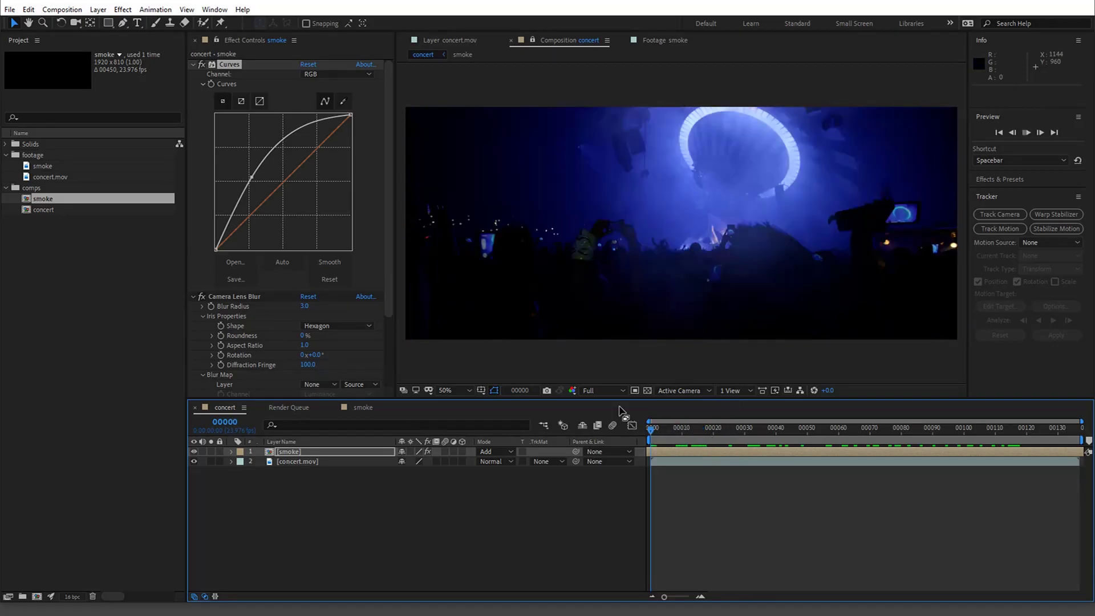
# Start a RAM preview of the concert comp, playing all 137 frames at 23.976 fps
pyautogui.press('space')
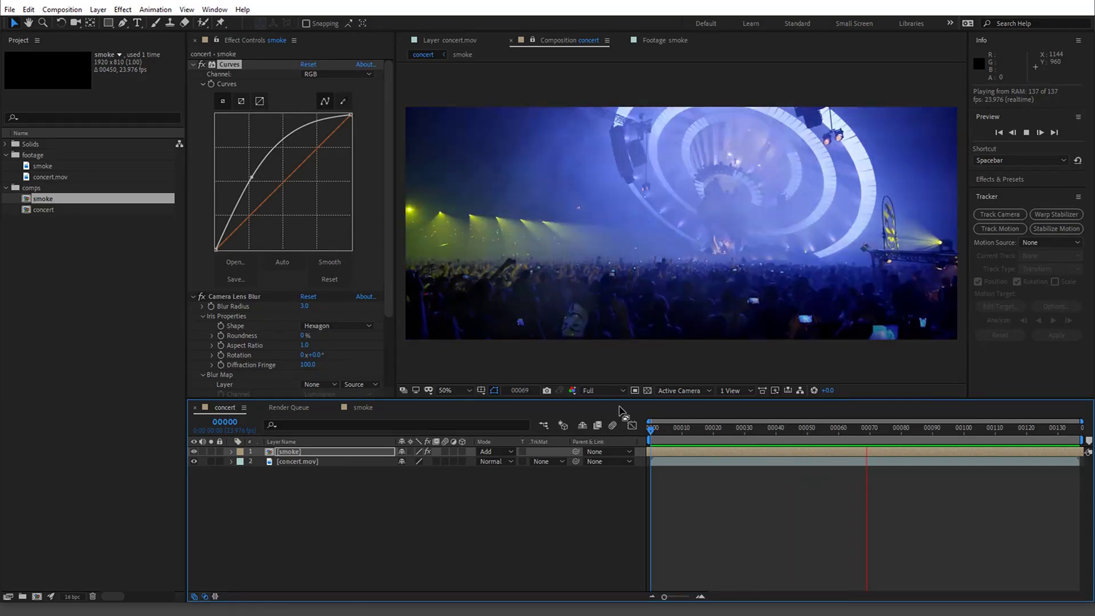